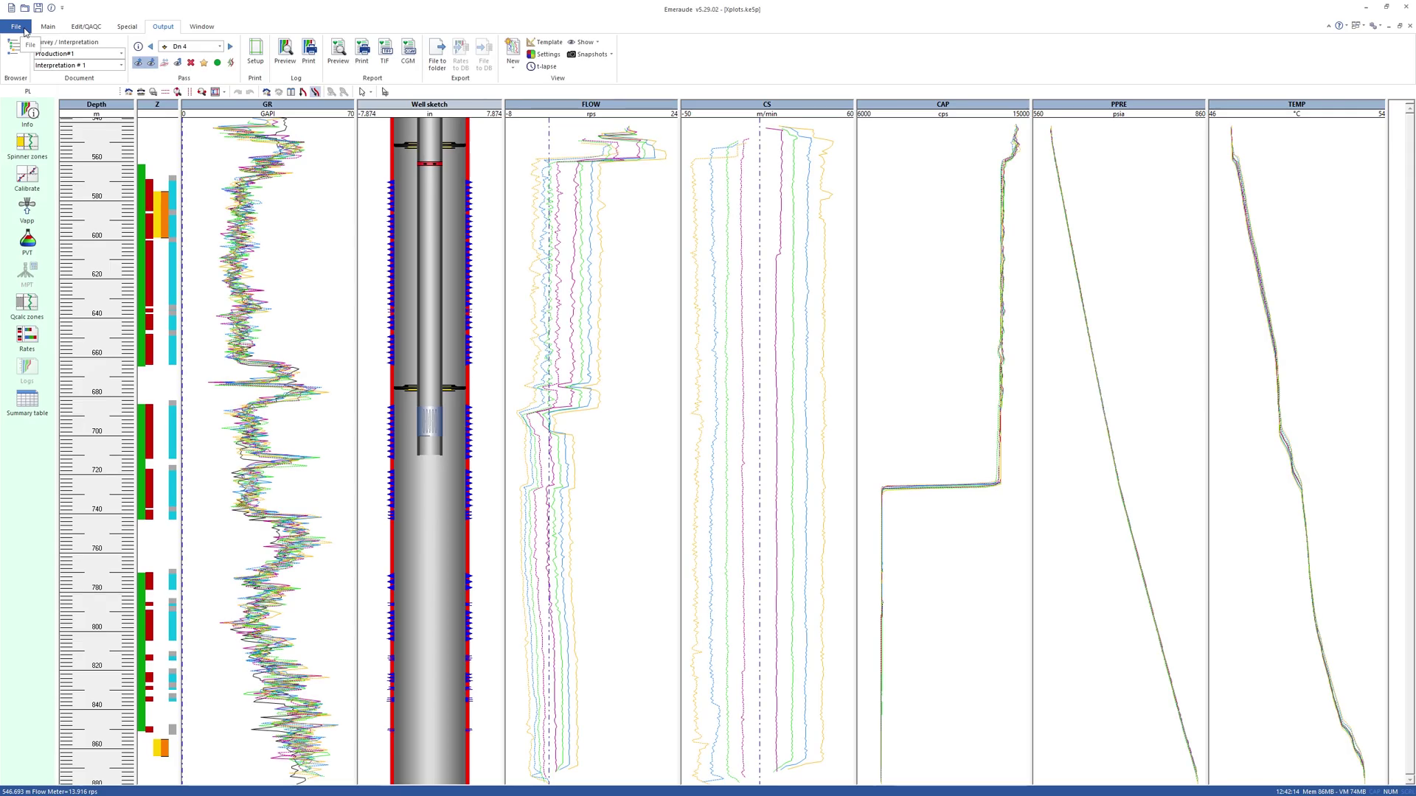
# - Switch to the Special ribbon tab to reach the cross-plotting tools
pyautogui.click(126, 27)
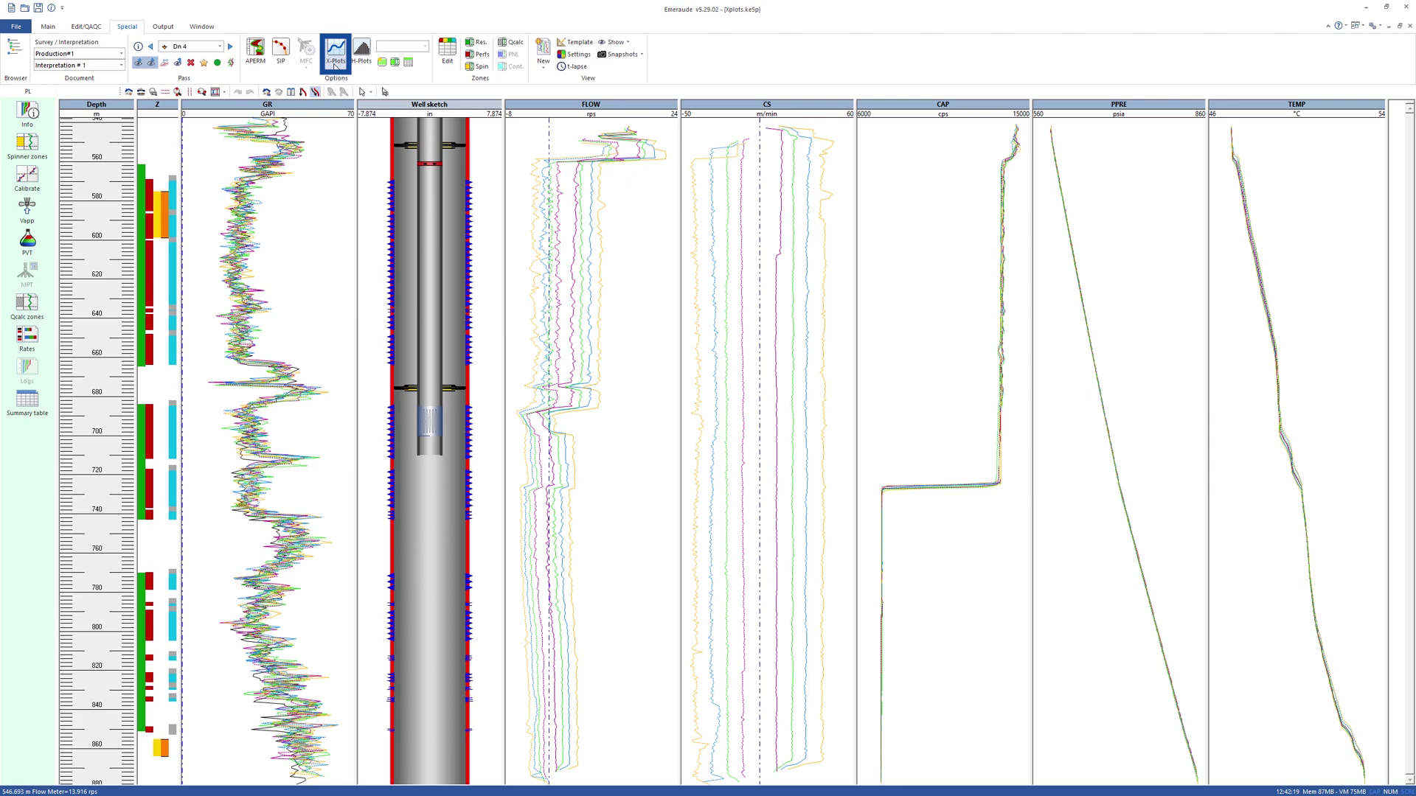
# - Create the Depth-based custom zone set XPZ-A from the existing Reservoir Zones
pyautogui.click(335, 63)
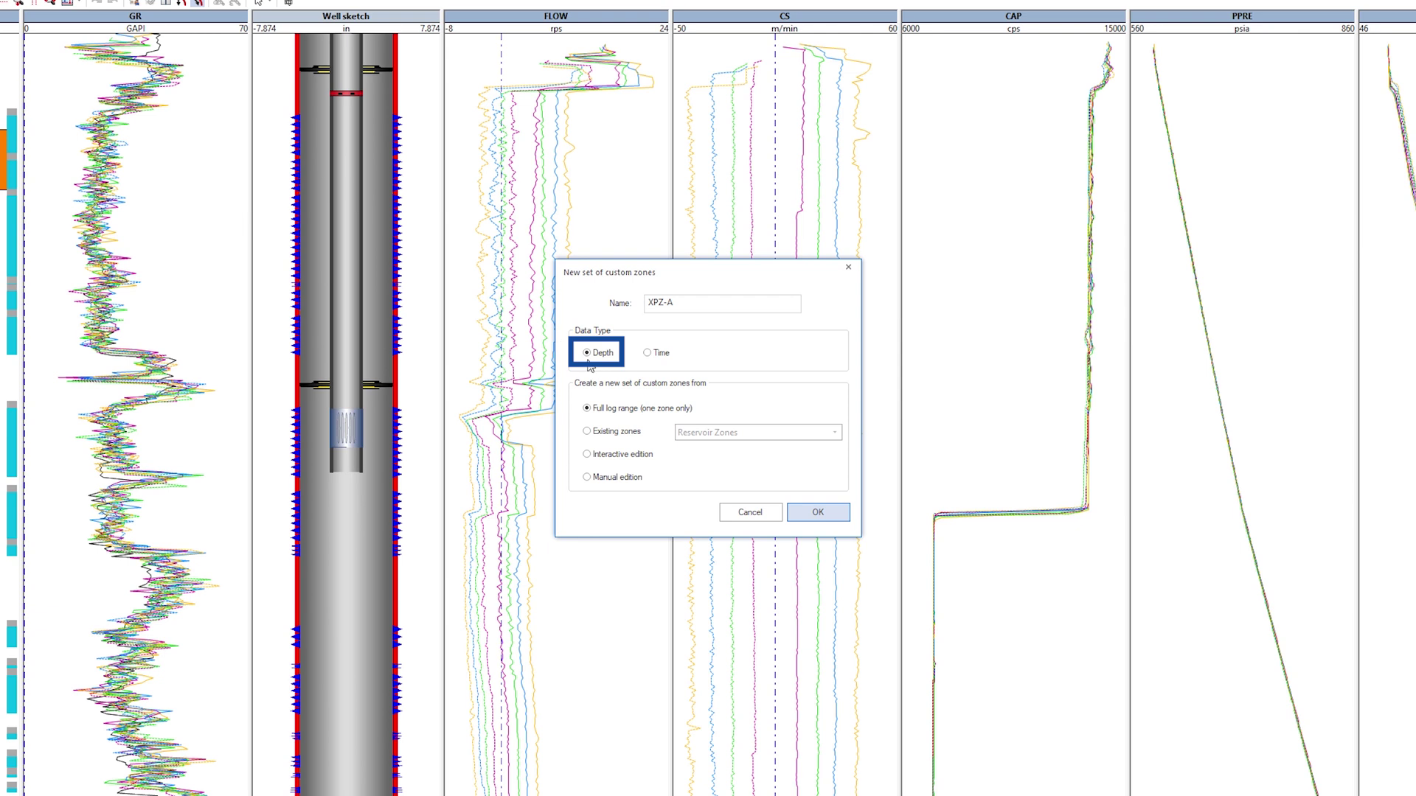
pyautogui.click(588, 432)
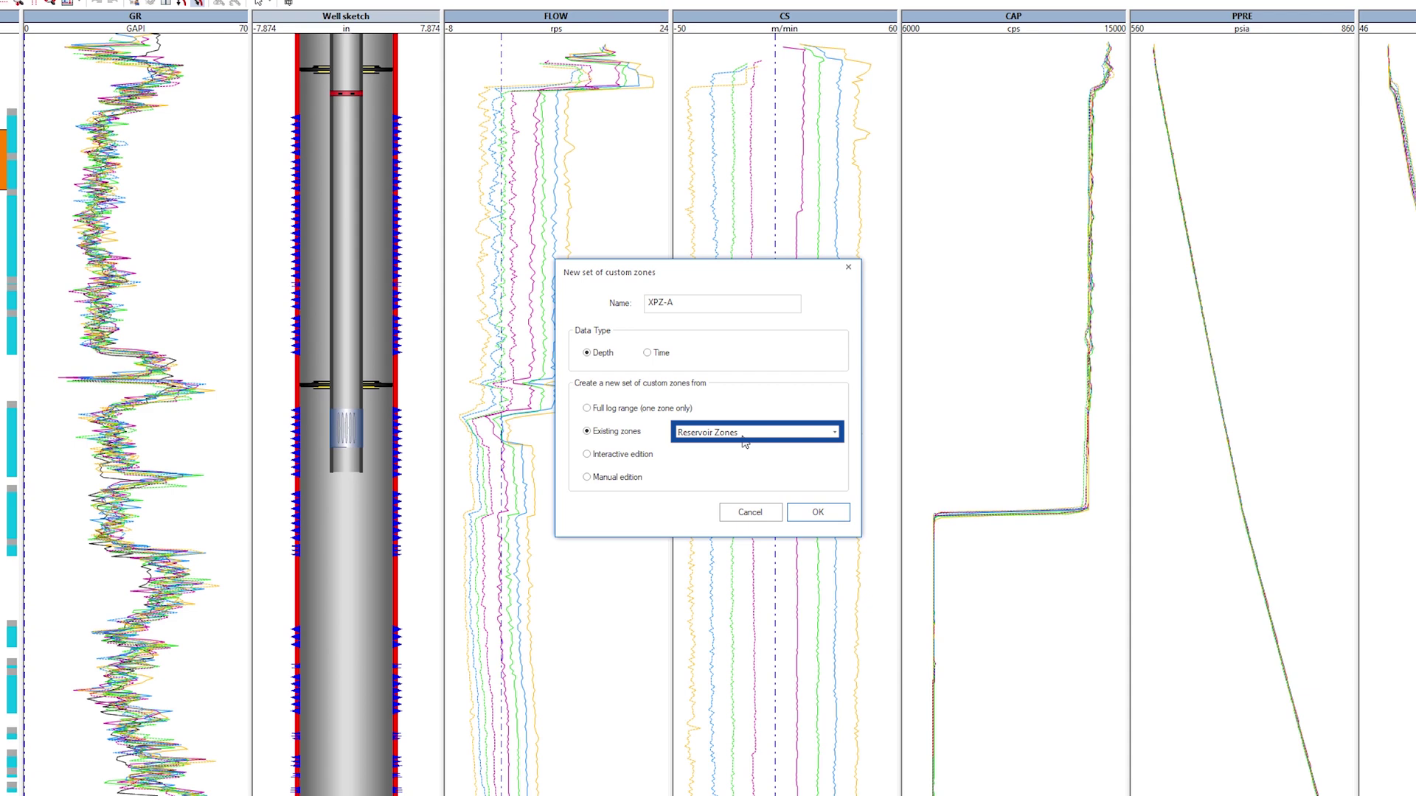
pyautogui.click(799, 512)
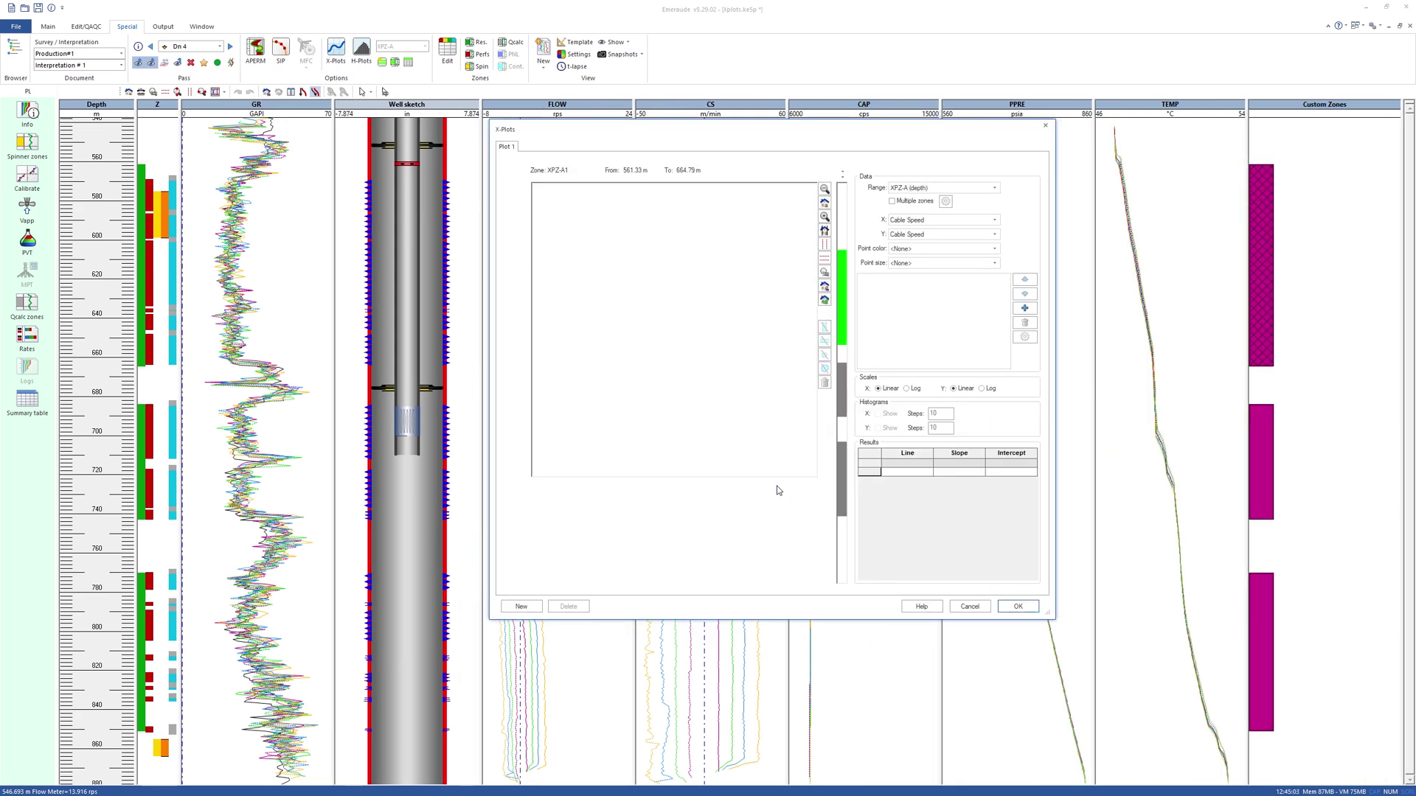
# - Enlarge the X-Plots window; set X=Pressure, Y=Temperature, colour=Gamma Ray, size=Flow Meter
pyautogui.moveTo(1053, 617); pyautogui.dragTo(1195, 664)
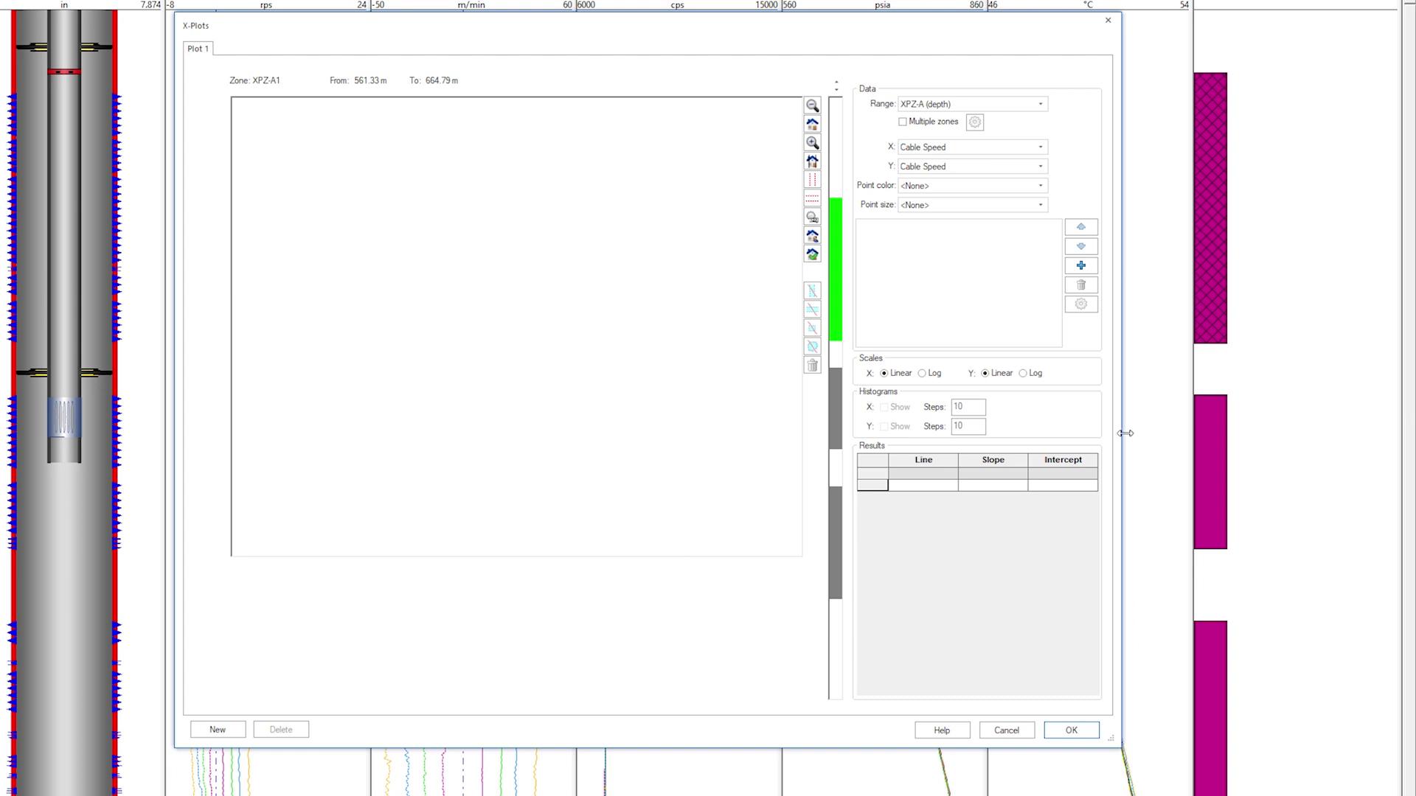
pyautogui.click(1041, 149)
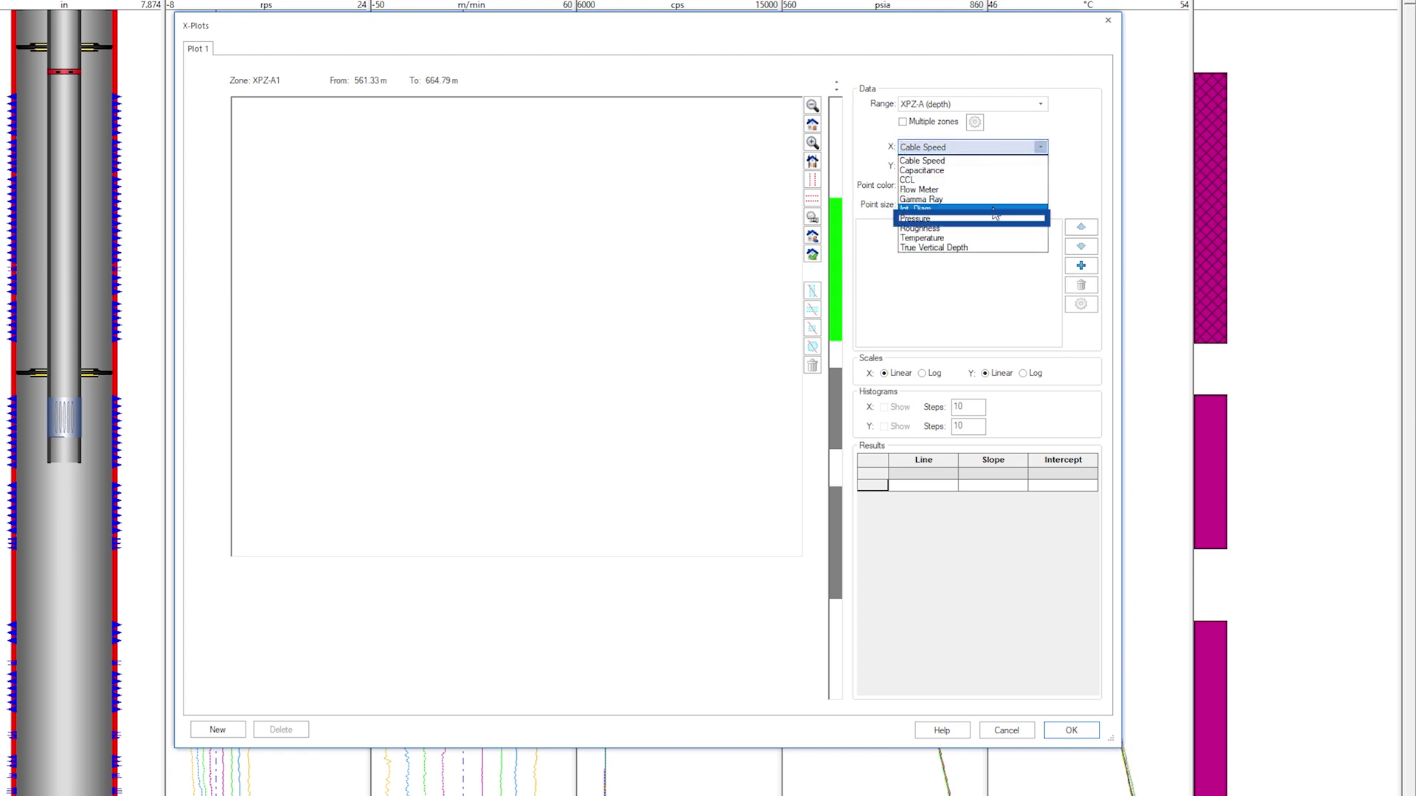
pyautogui.click(989, 217)
pyautogui.click(995, 166)
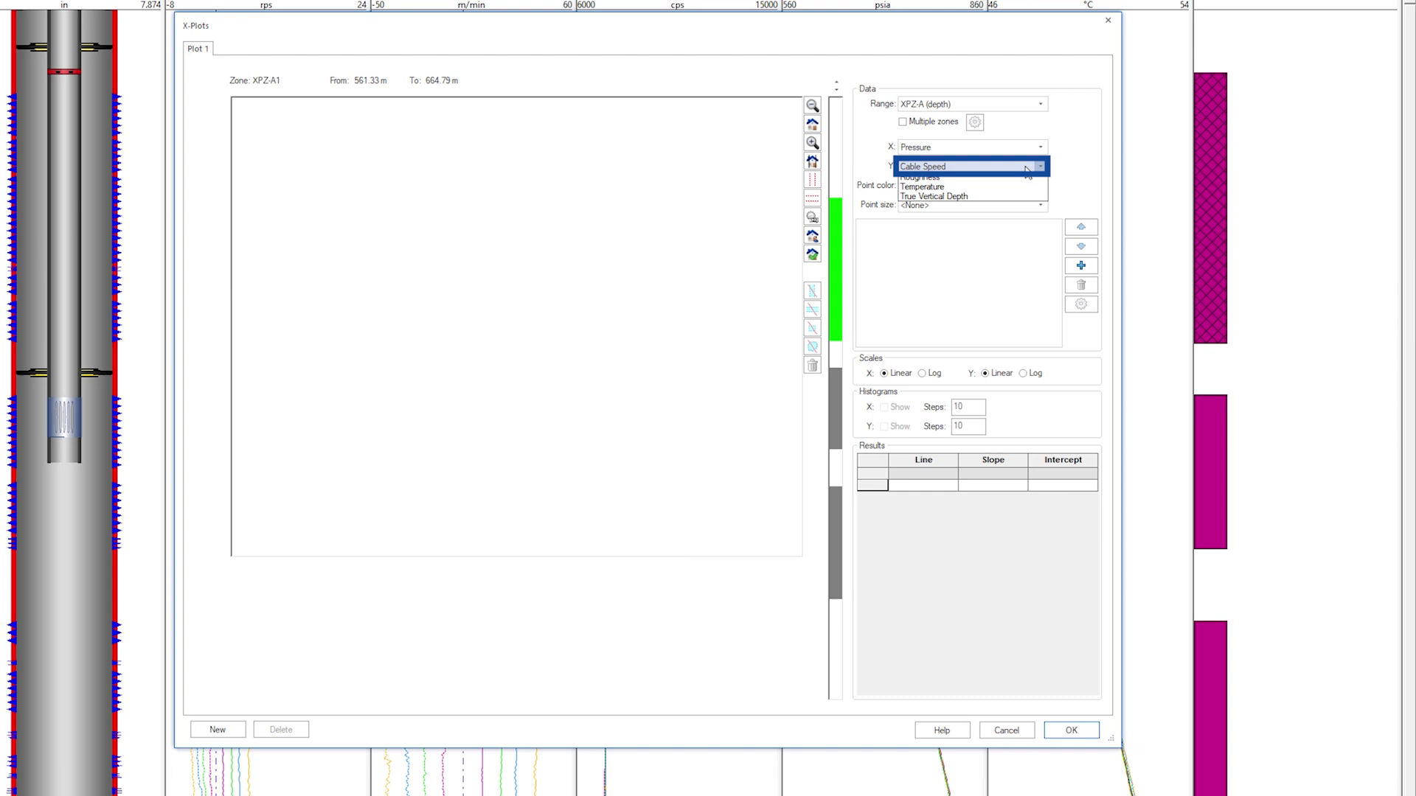
pyautogui.click(985, 257)
pyautogui.click(995, 185)
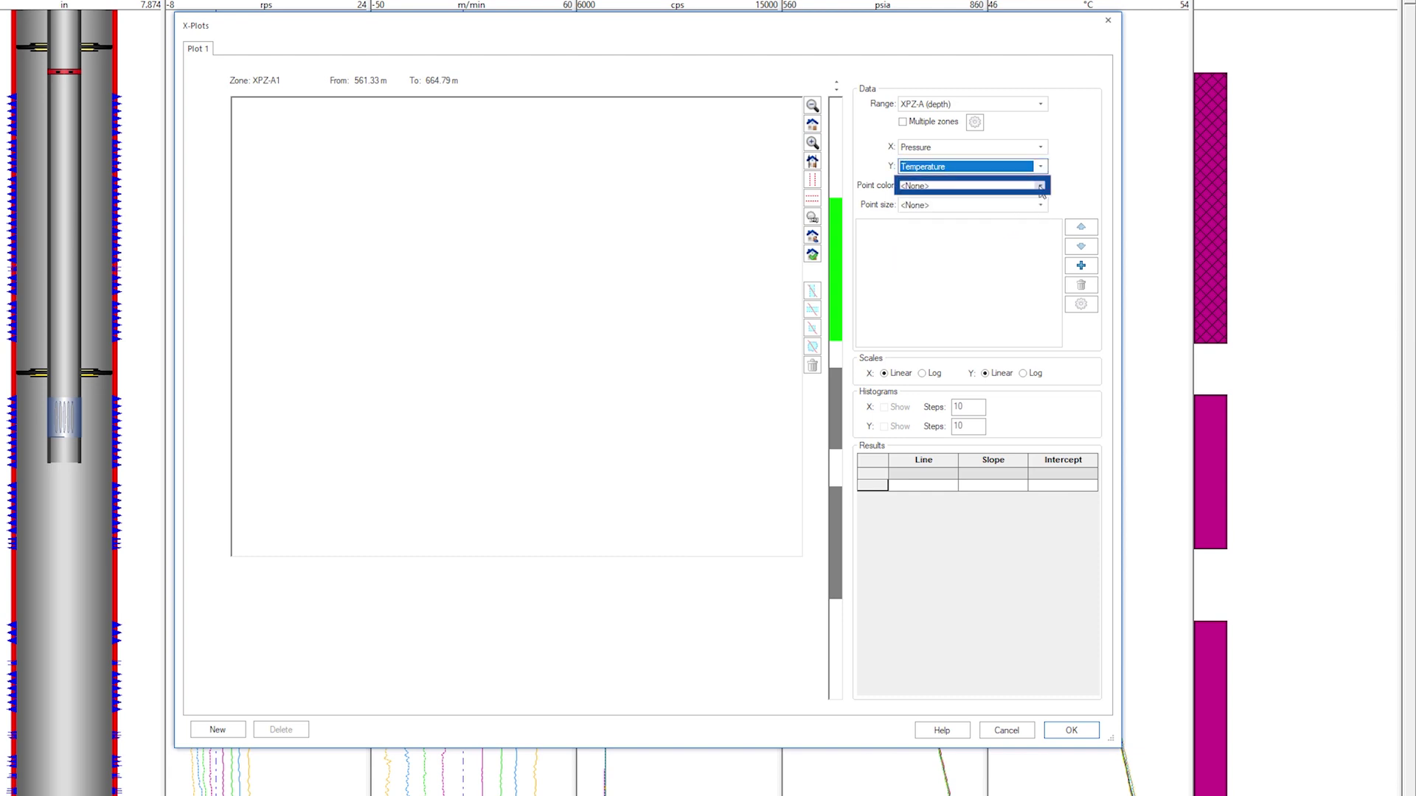
pyautogui.click(993, 251)
pyautogui.click(1026, 205)
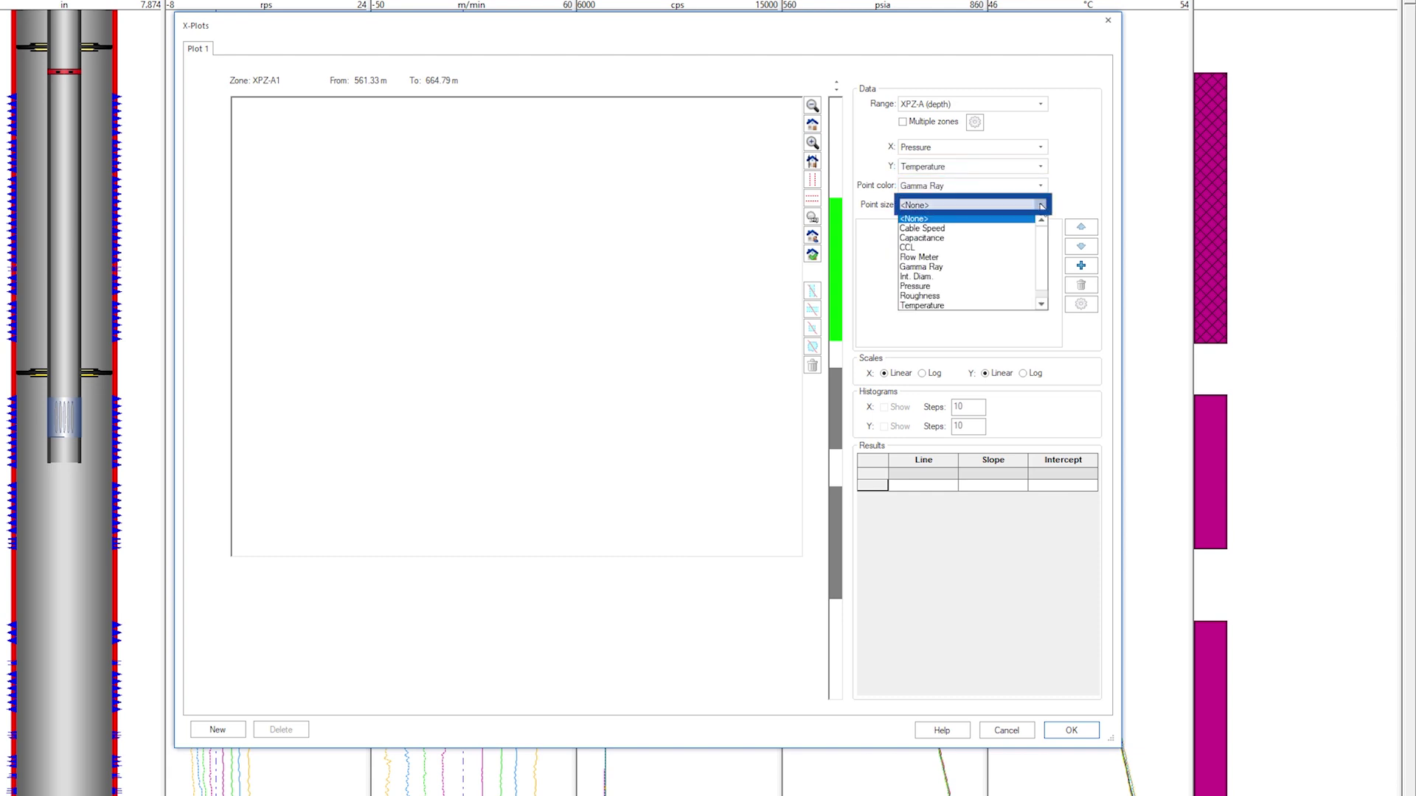
pyautogui.click(1007, 260)
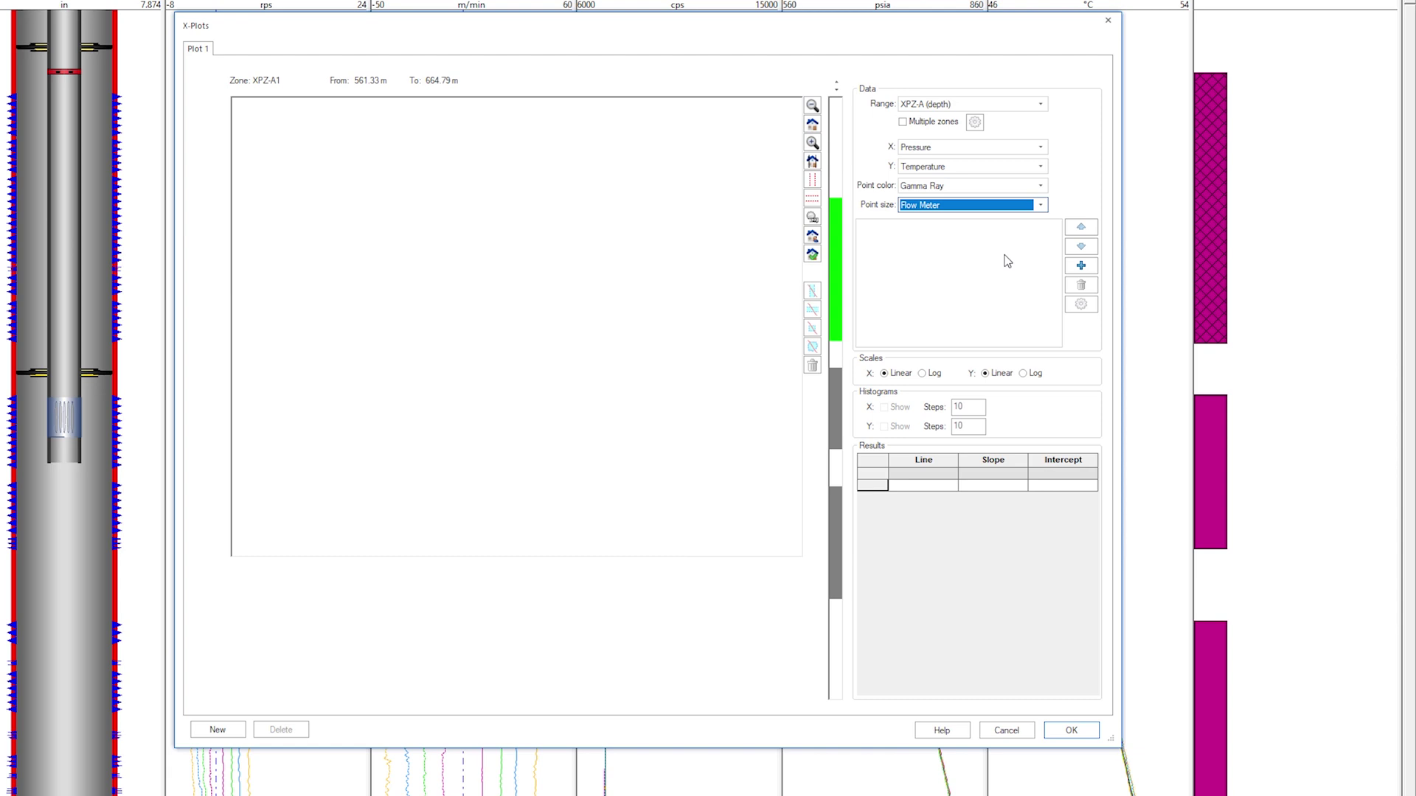
# - Add a series binding the Down 1 pass to the pressure, temperature and gamma ray channels
pyautogui.click(1080, 266)
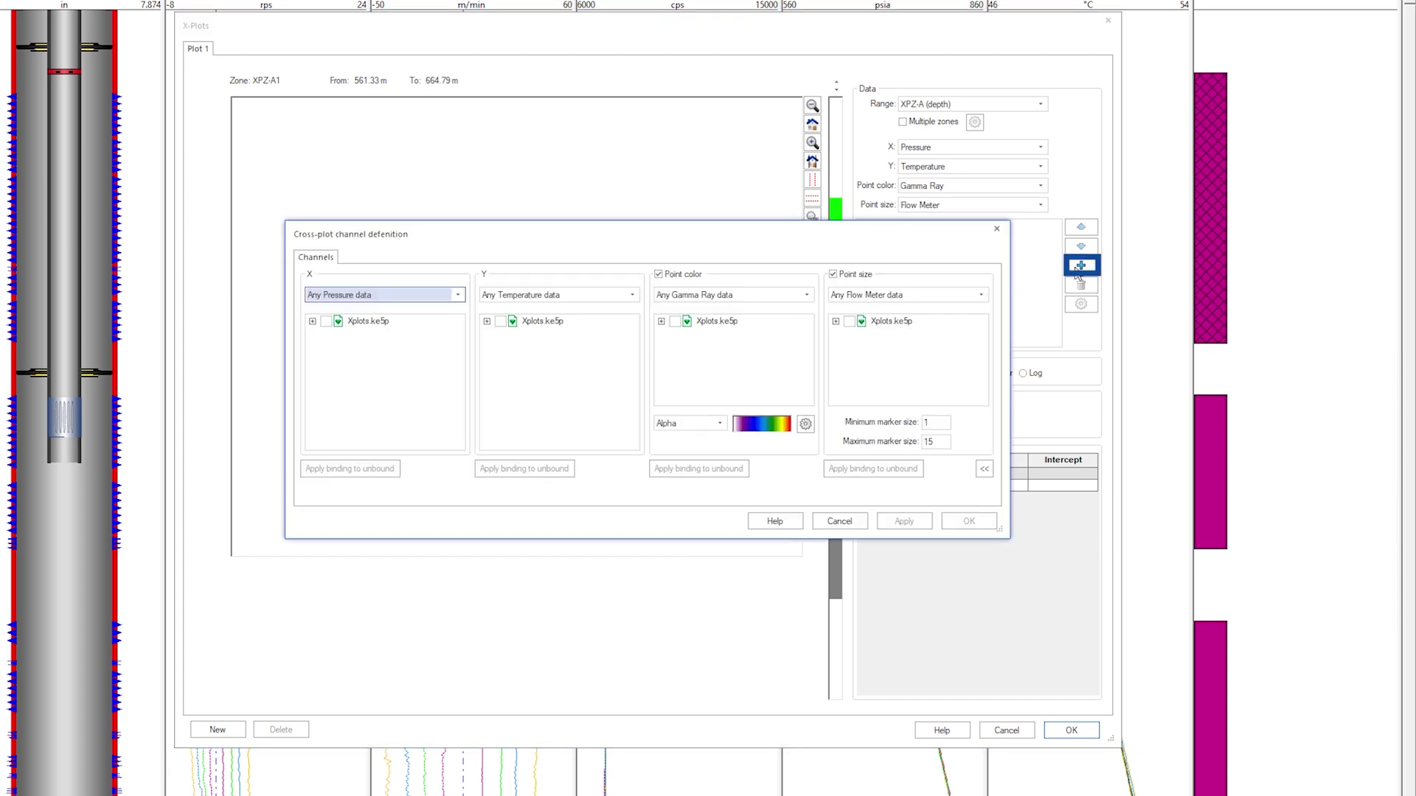
pyautogui.click(314, 321)
pyautogui.click(326, 334)
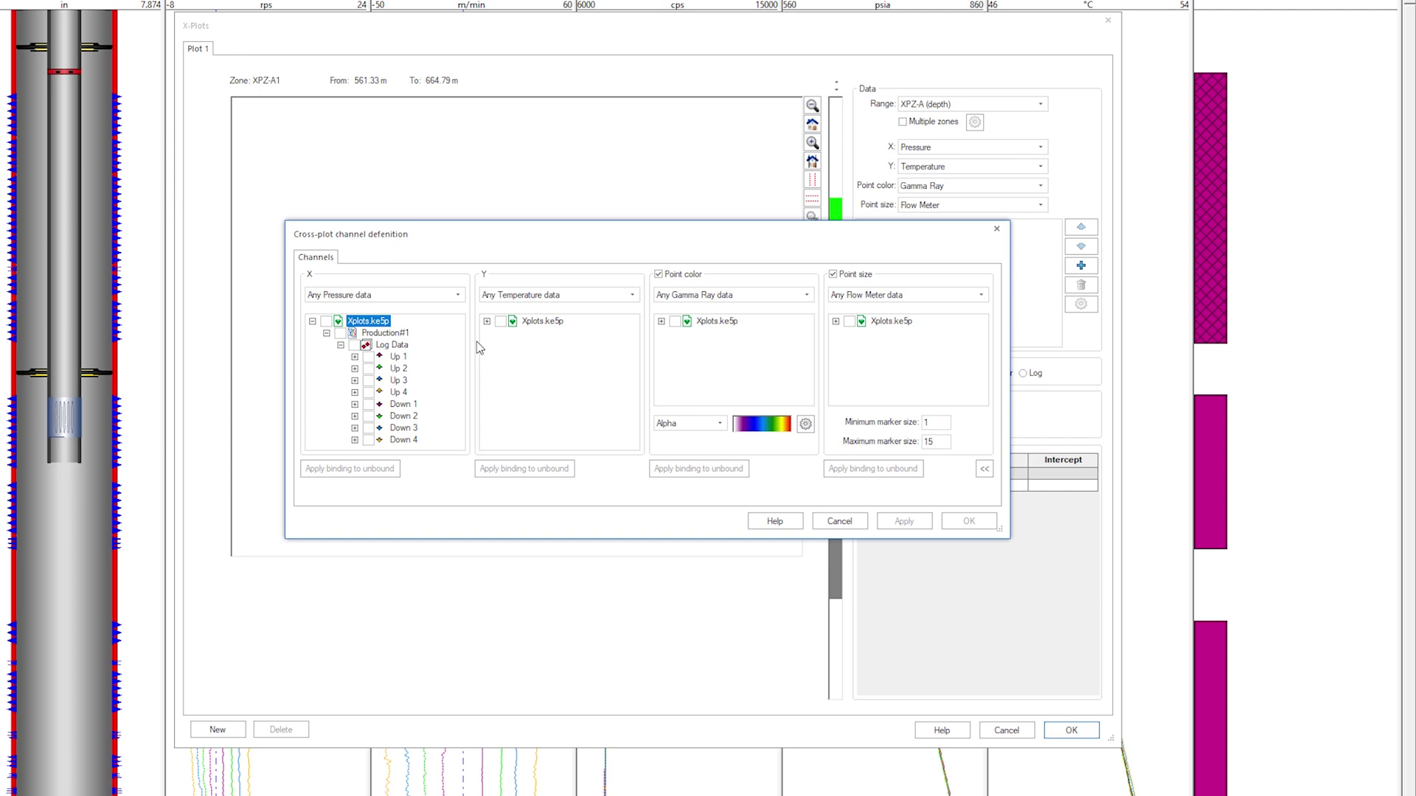
pyautogui.click(486, 320)
pyautogui.click(500, 334)
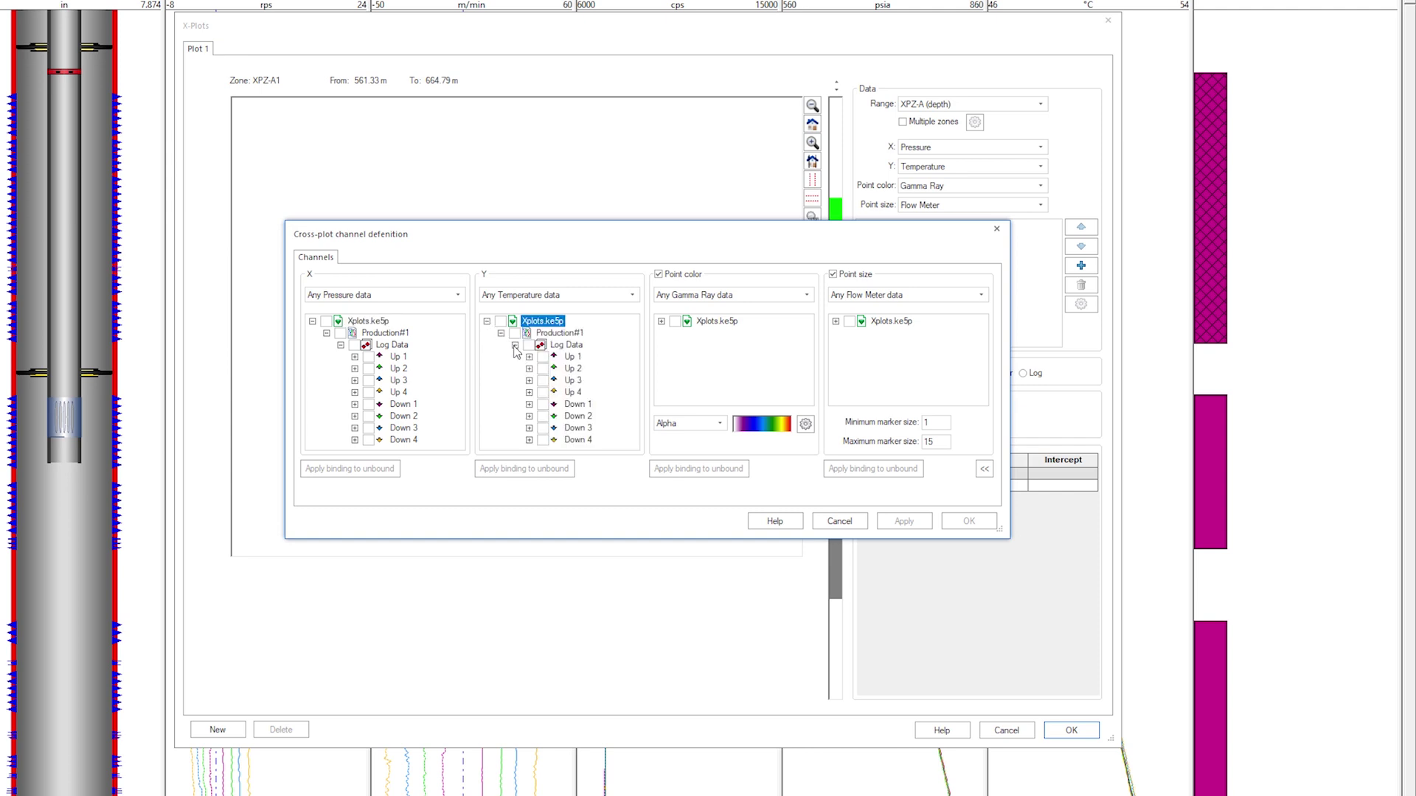
pyautogui.click(404, 404)
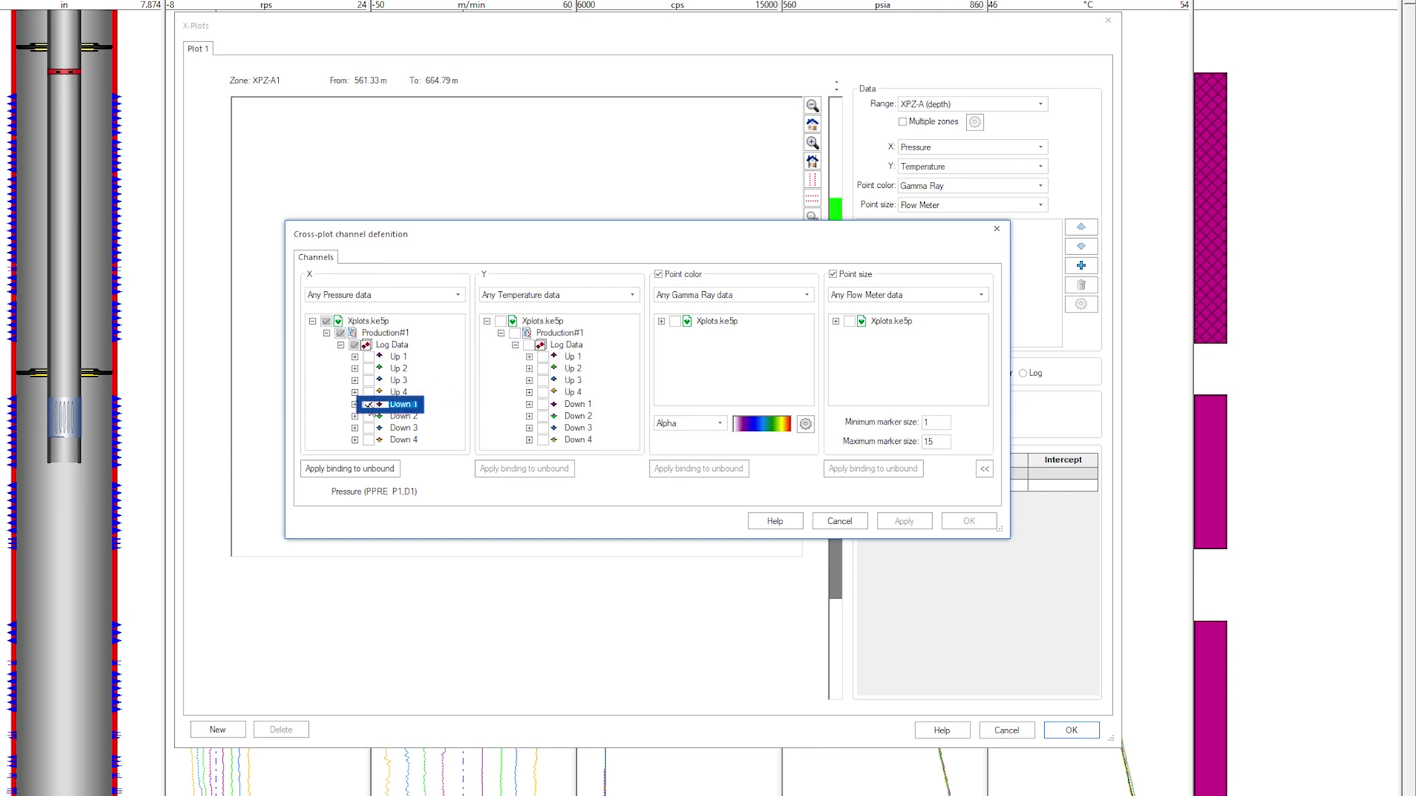
pyautogui.click(366, 470)
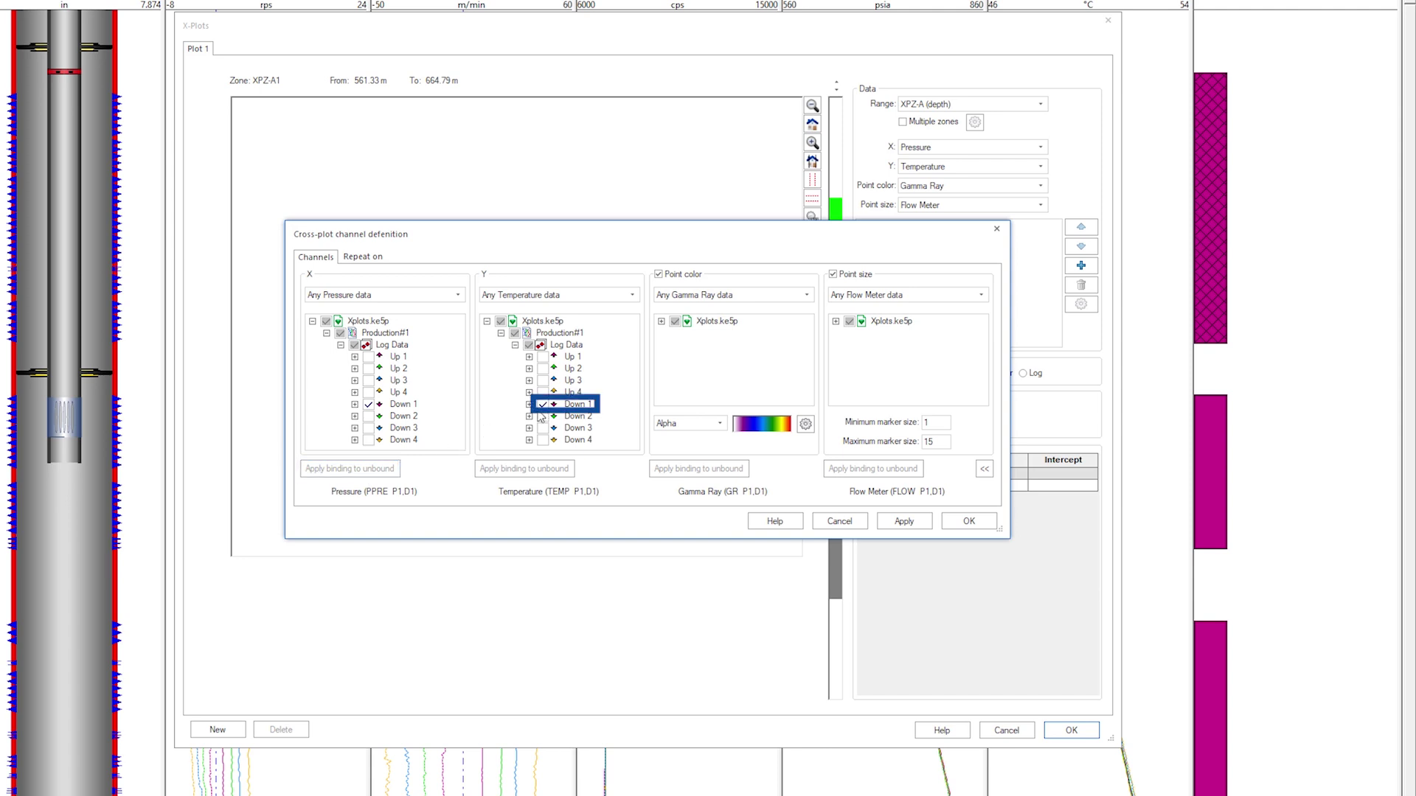
pyautogui.click(660, 321)
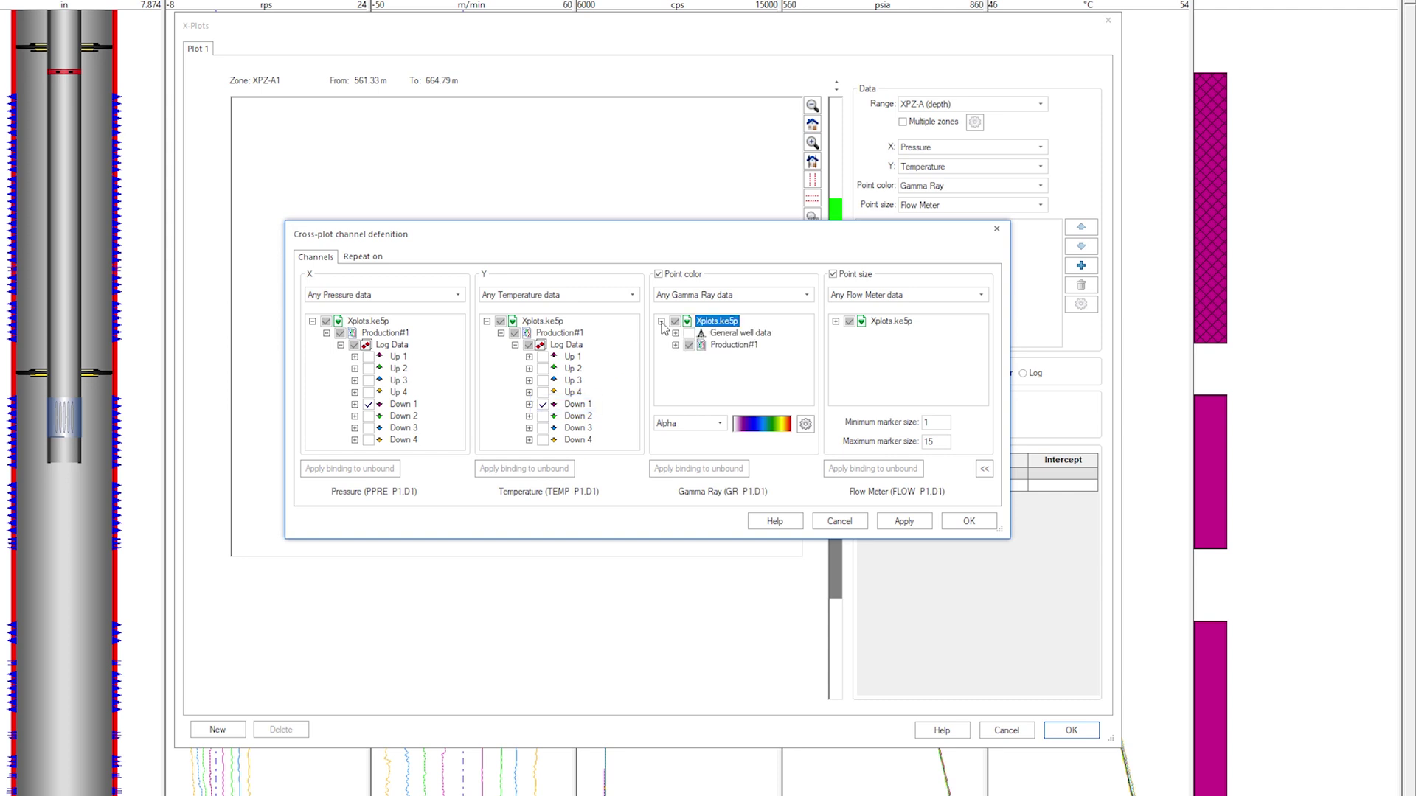
pyautogui.click(676, 345)
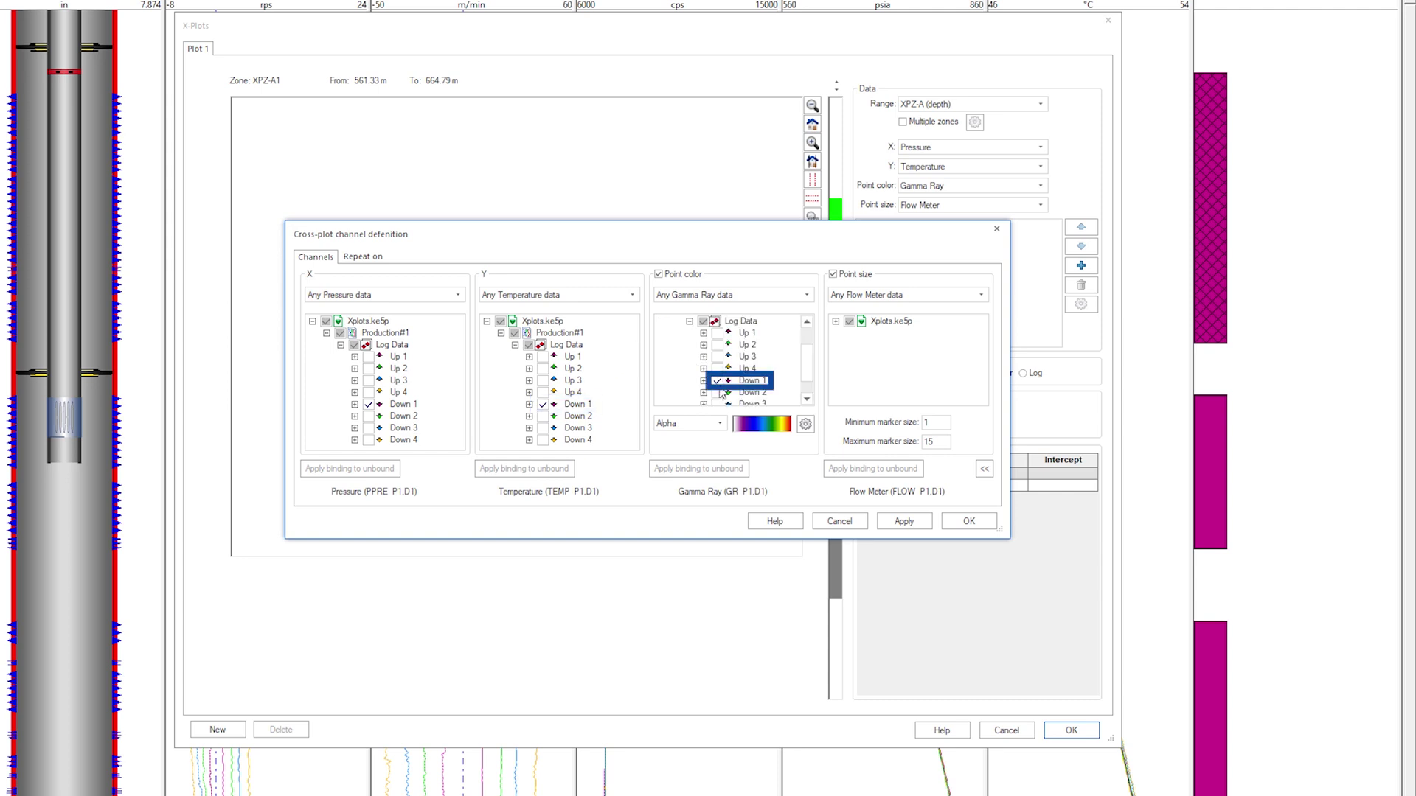
# - Plot the Down 1 points and step through the second and third zones
pyautogui.click(958, 523)
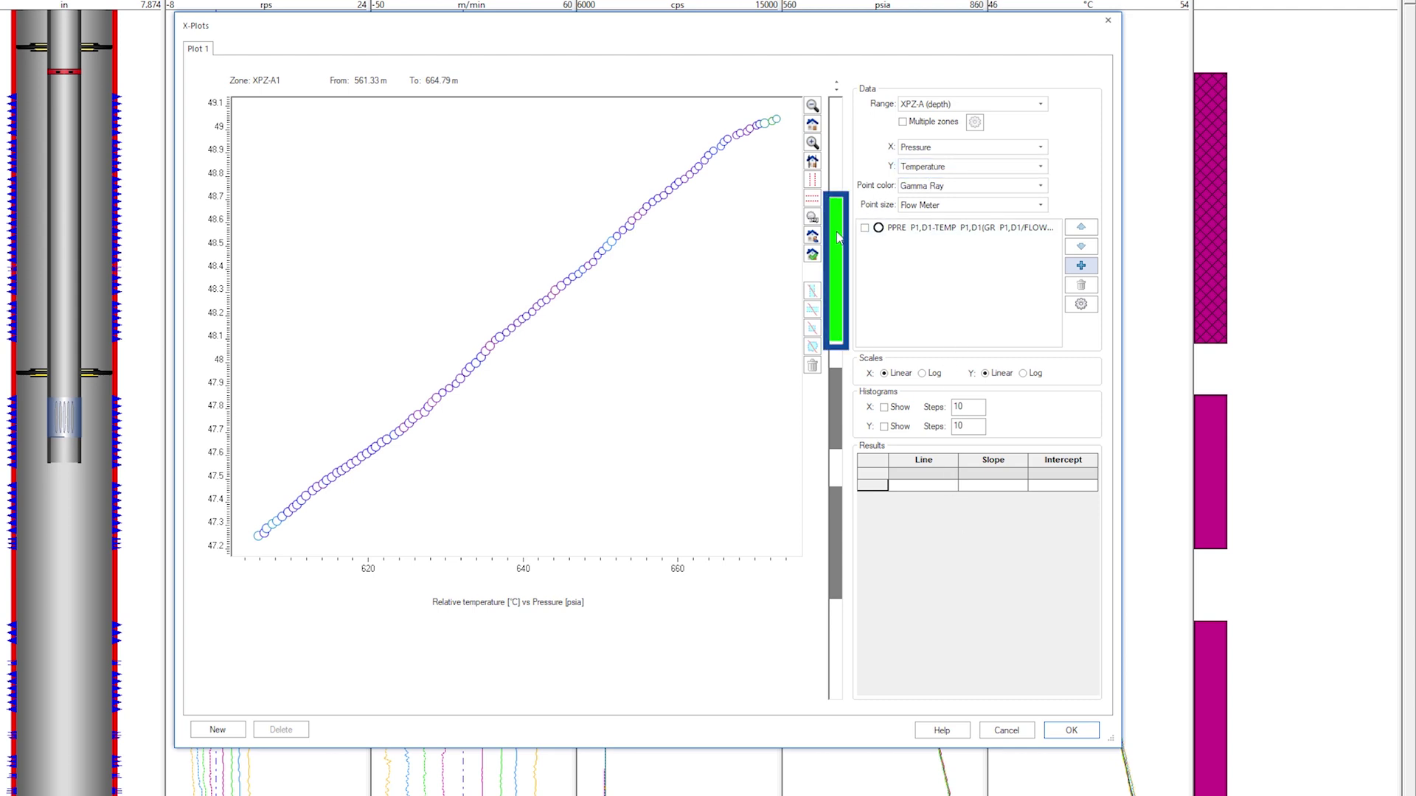
pyautogui.click(834, 411)
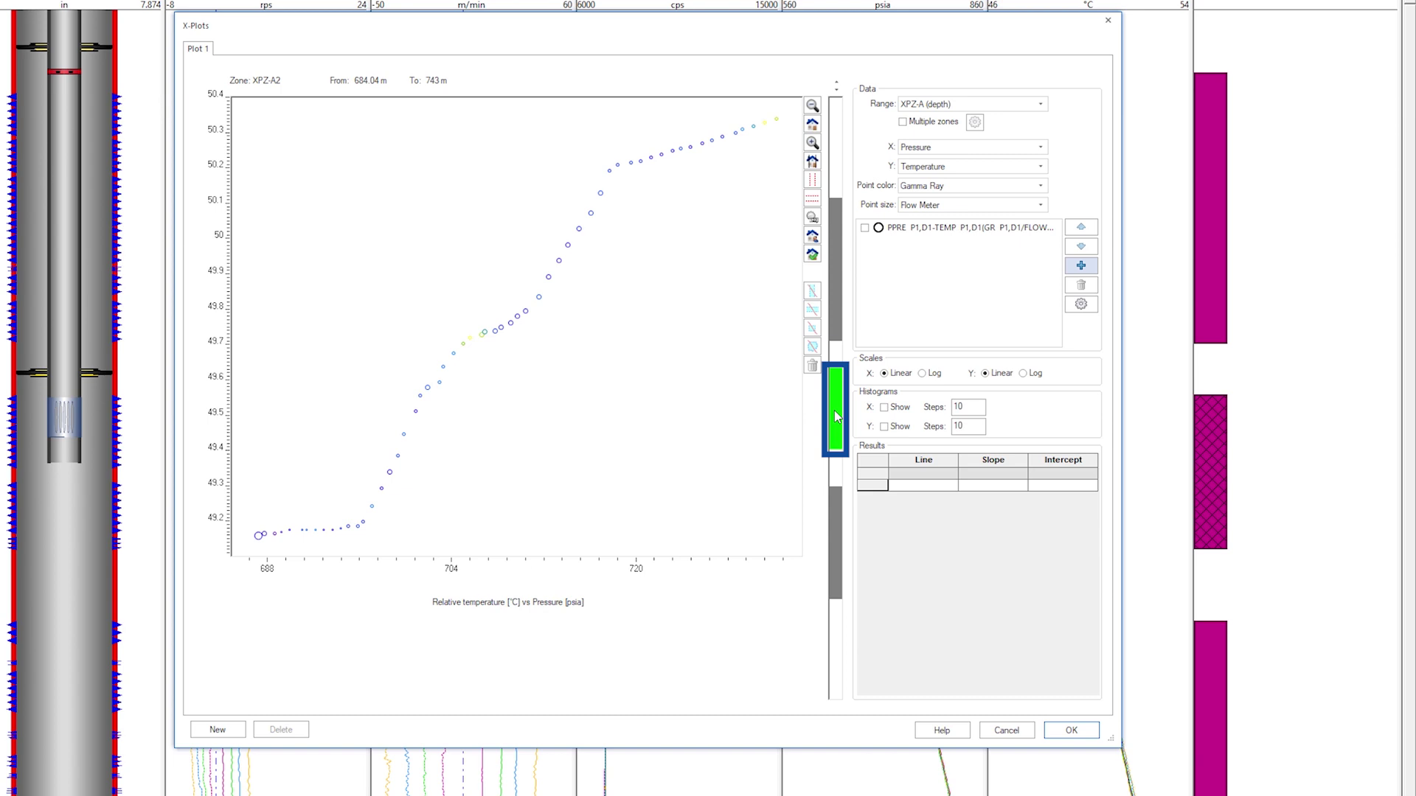
pyautogui.click(835, 500)
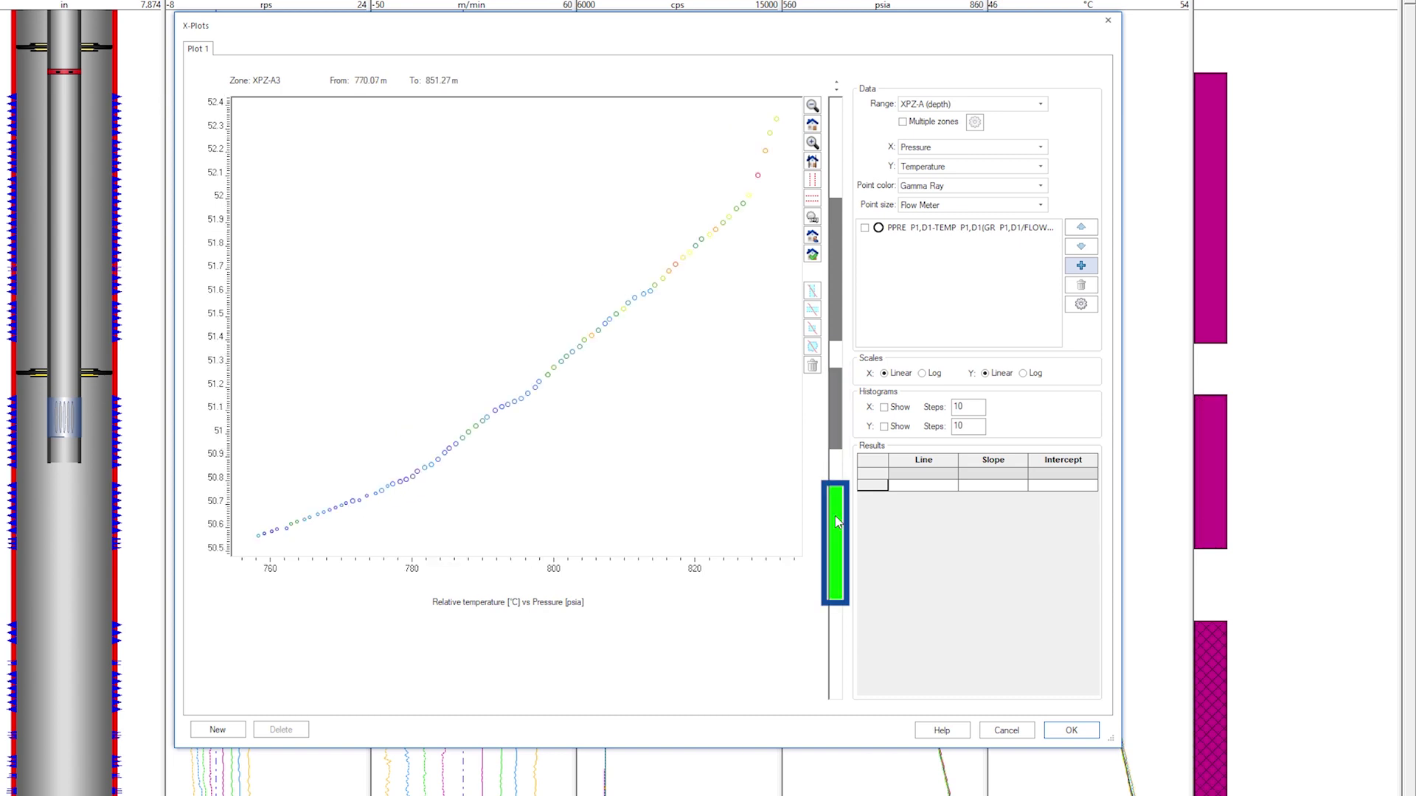
# - Combine multiple zones, excluding 684.04–743 m, and select the pressure-temperature series
pyautogui.click(902, 122)
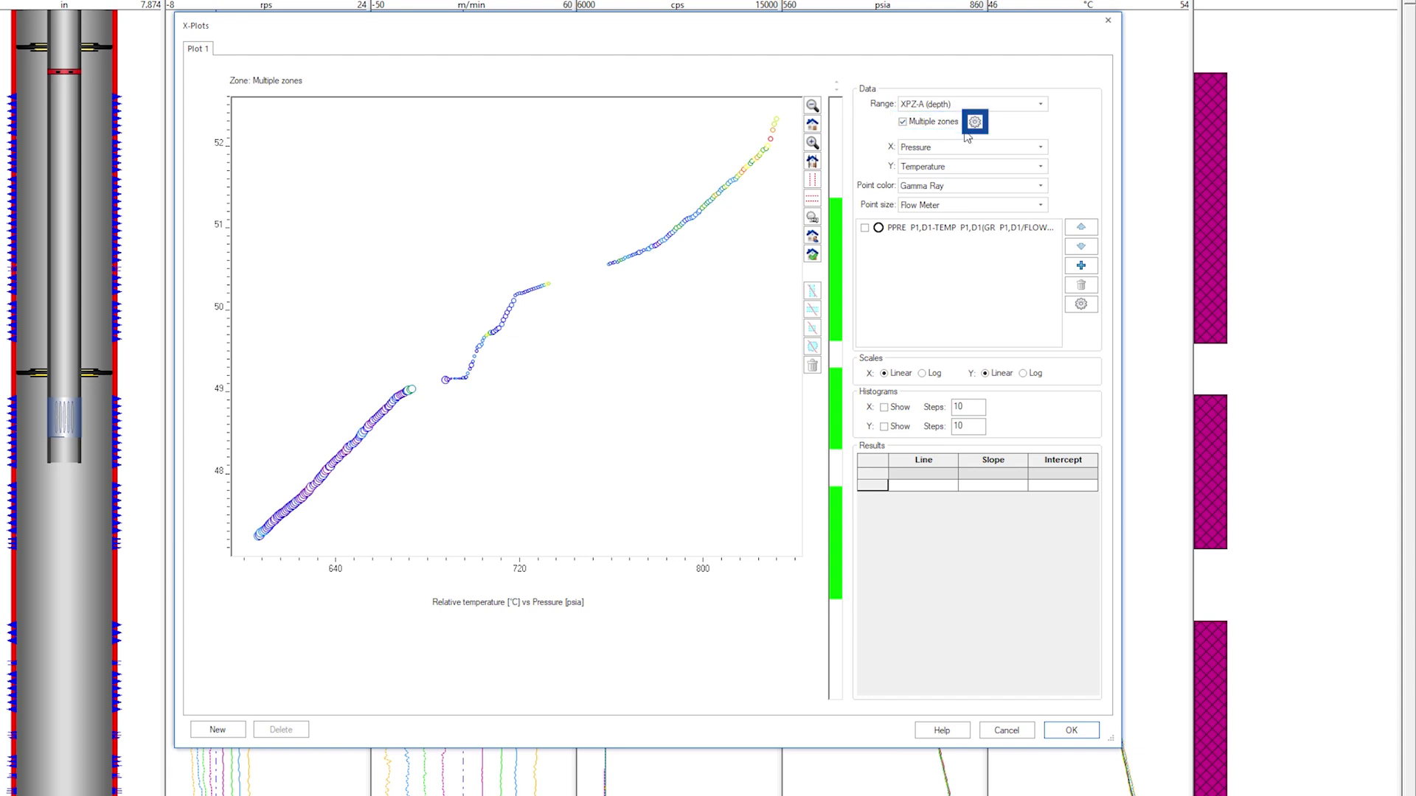
pyautogui.click(976, 126)
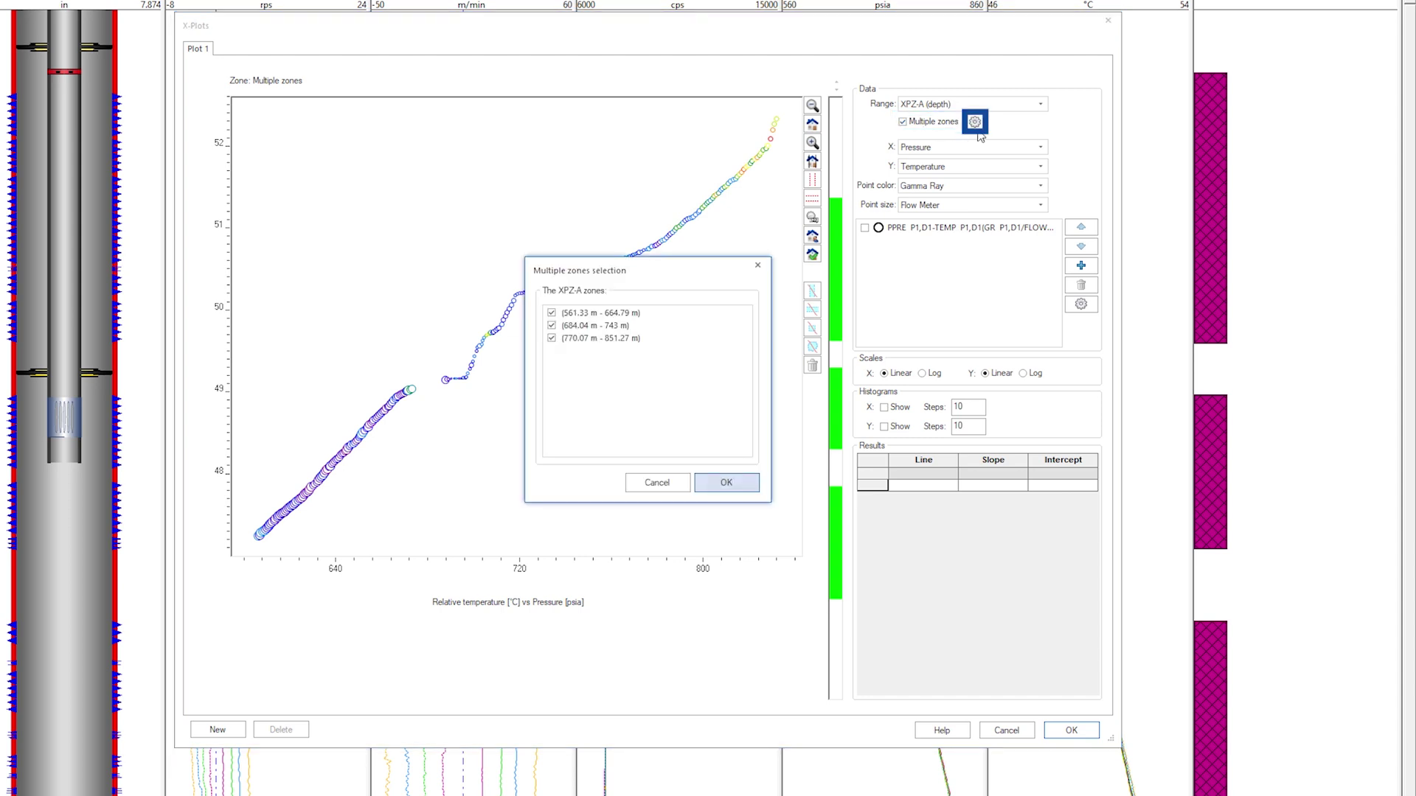
pyautogui.click(551, 325)
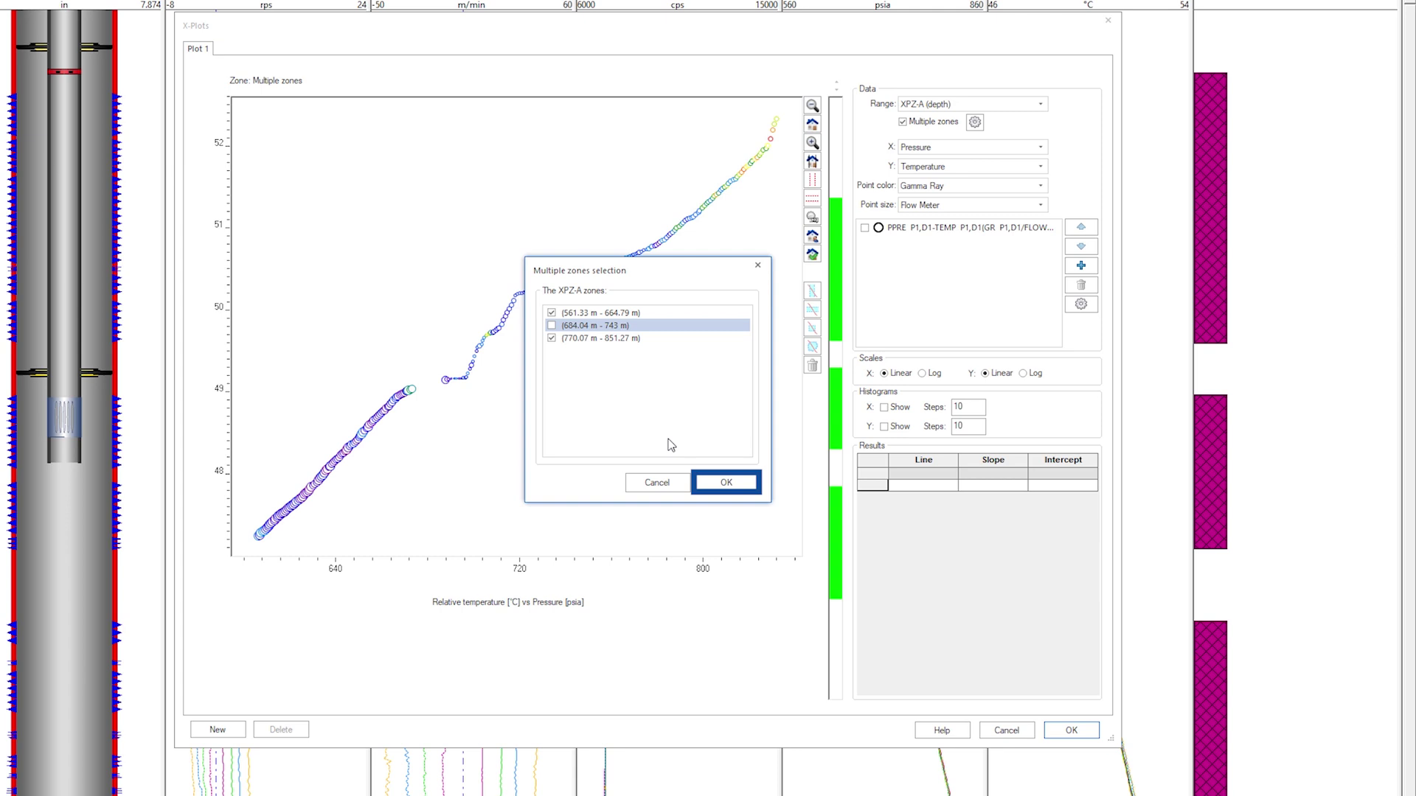
pyautogui.click(717, 482)
pyautogui.click(874, 229)
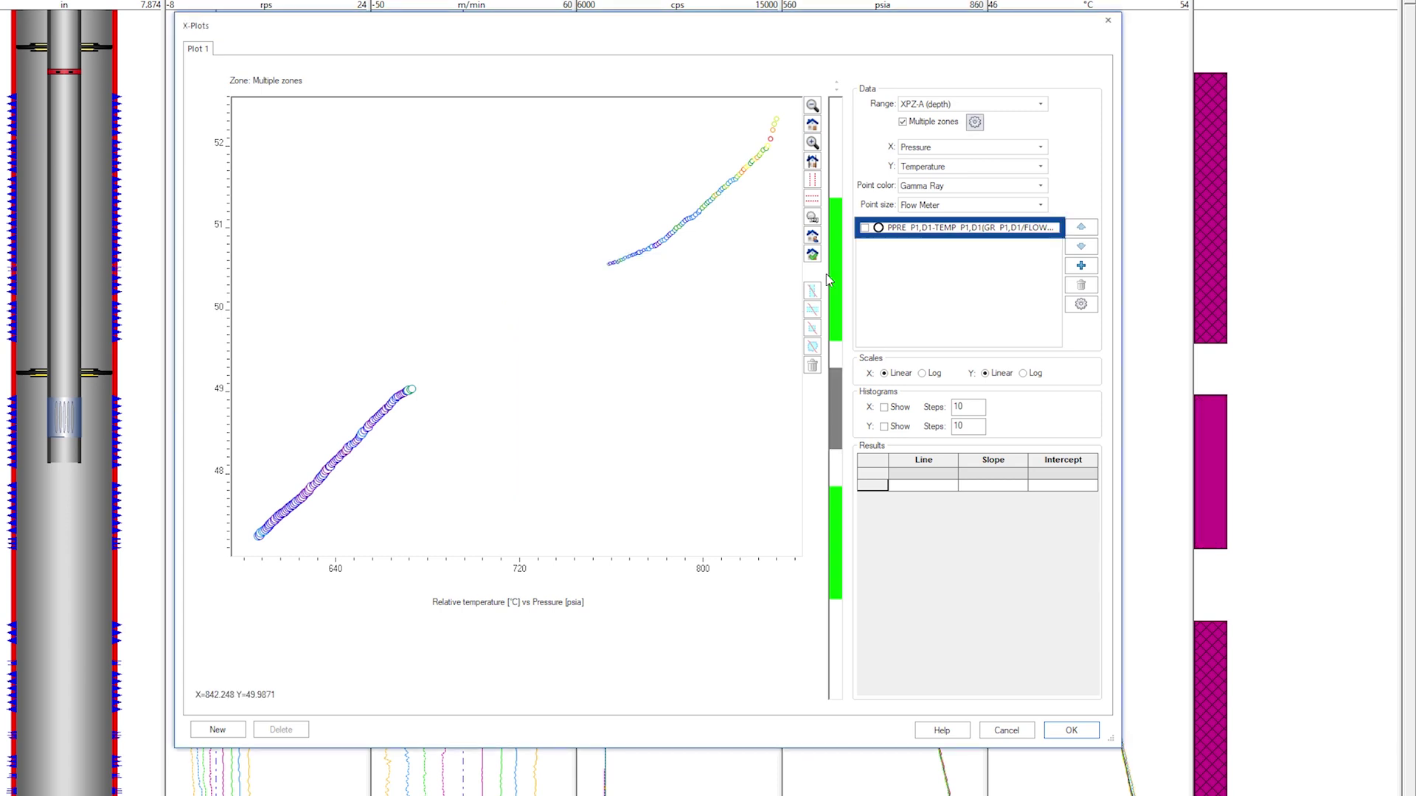
# - Fit Line 1 to the pressure-temperature series over a picked X interval
pyautogui.click(865, 229)
pyautogui.click(812, 290)
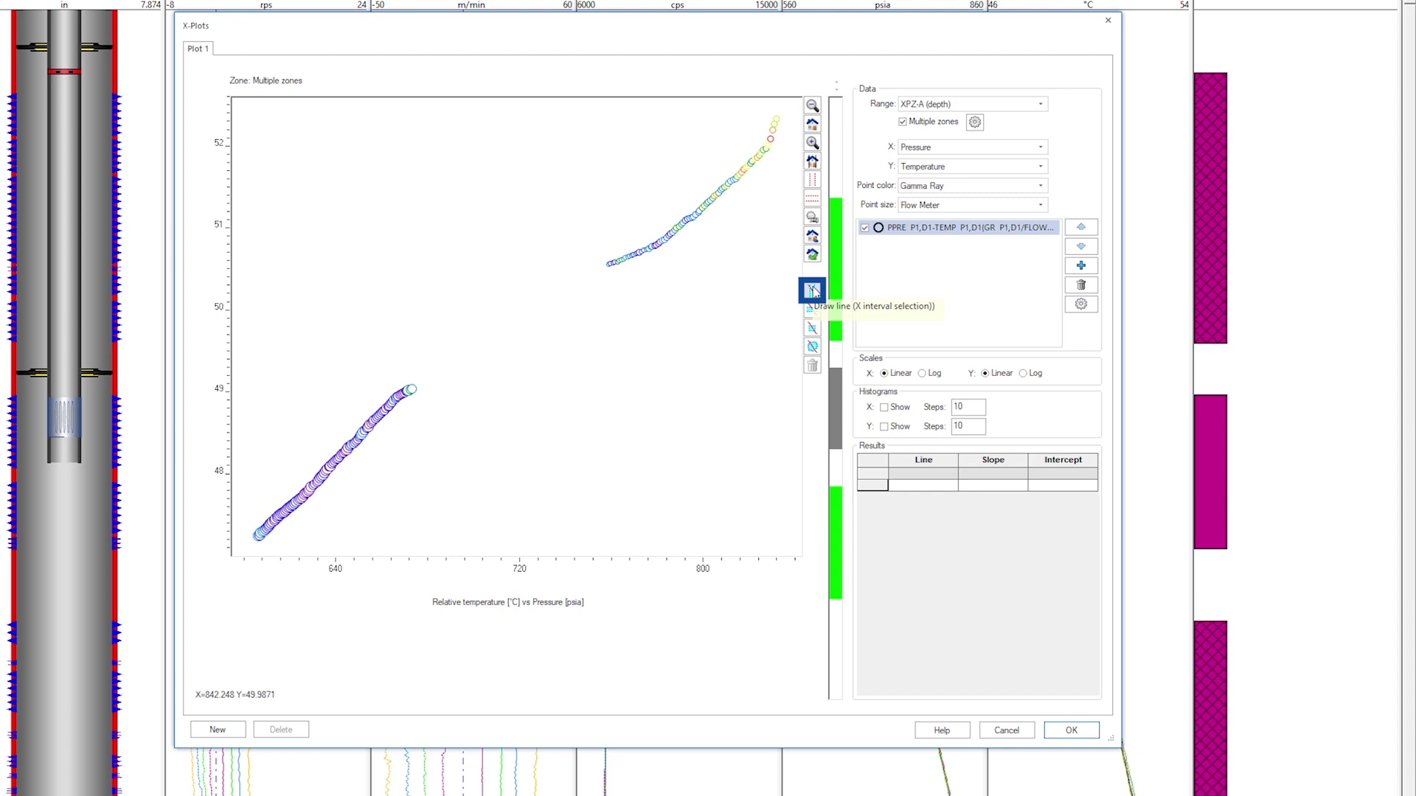
pyautogui.click(297, 417)
pyautogui.click(386, 424)
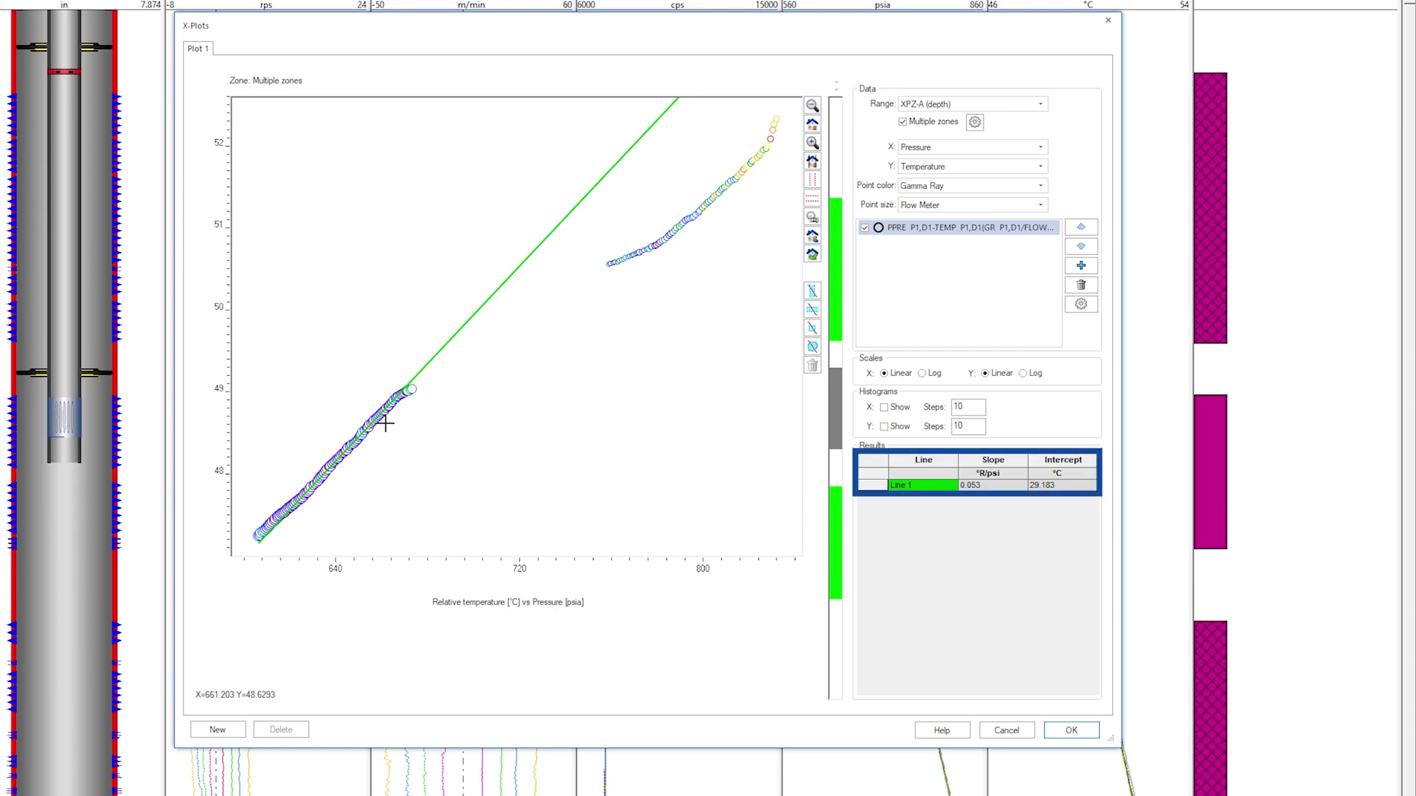
# - Fit Line 2 to the upper data points and set its slope to 0.01
pyautogui.click(812, 347)
pyautogui.moveTo(597, 265)
pyautogui.mouseDown()
pyautogui.moveTo(658, 248)
pyautogui.moveTo(596, 265)
pyautogui.mouseUp()
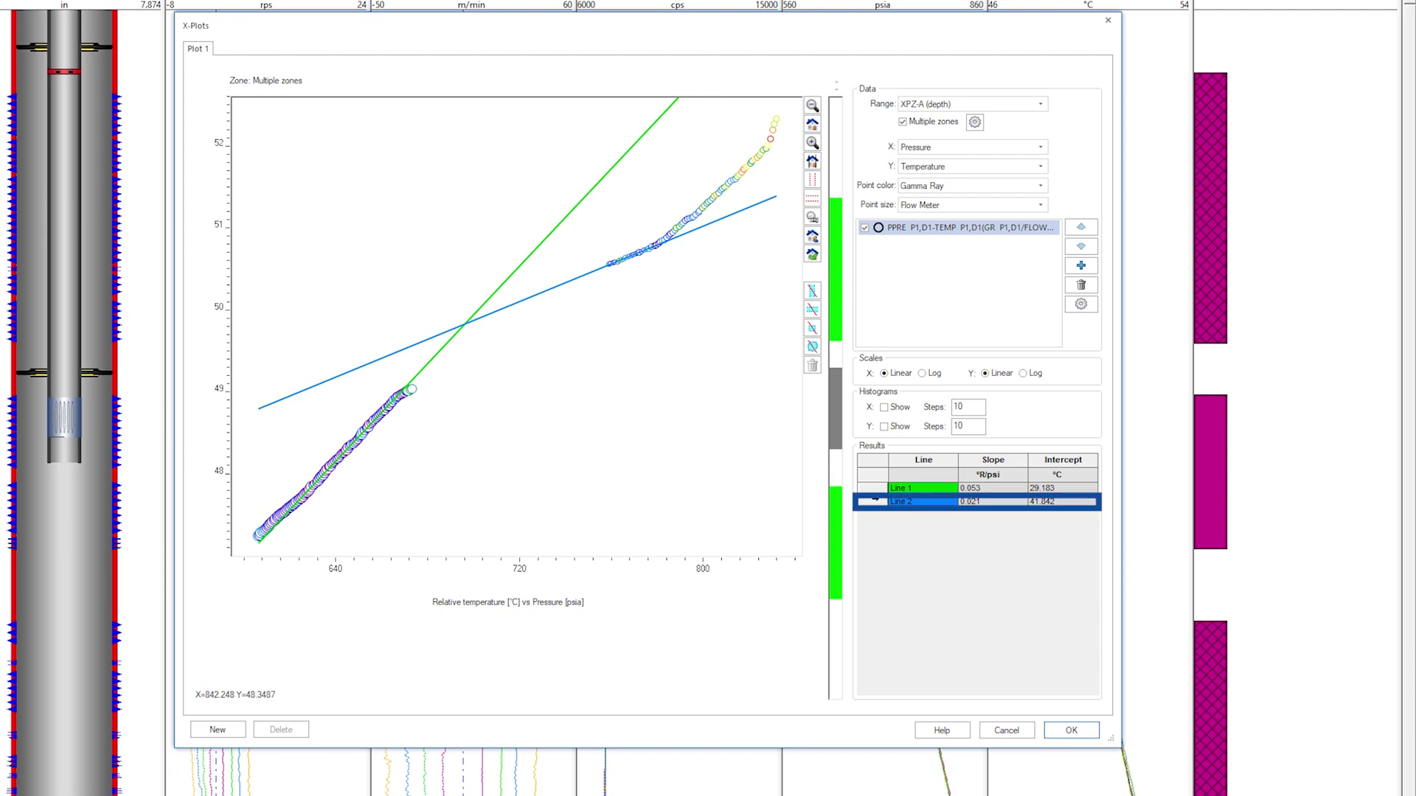
pyautogui.rightClick(906, 509)
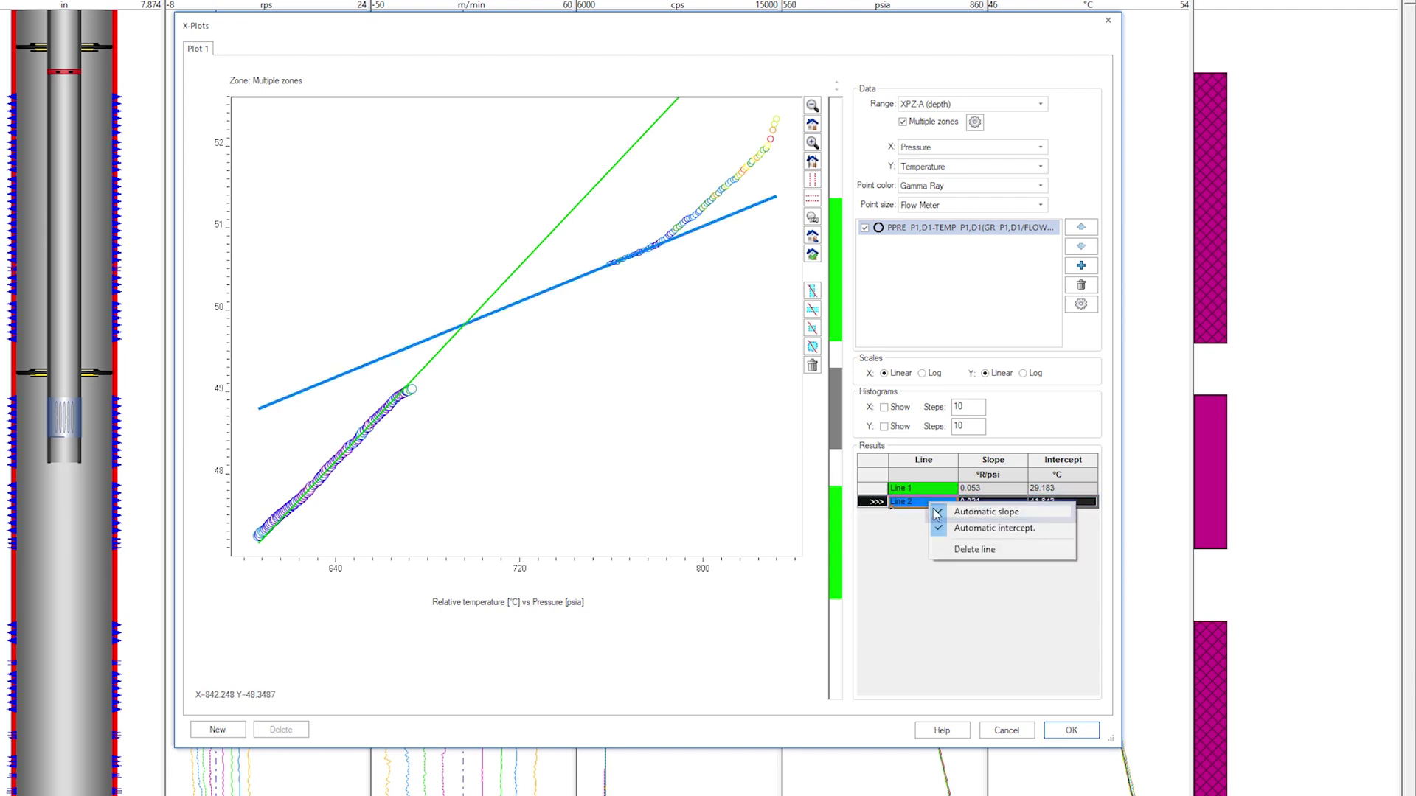
pyautogui.click(982, 507)
pyautogui.press('BackSpace')
pyautogui.press('BackSpace')
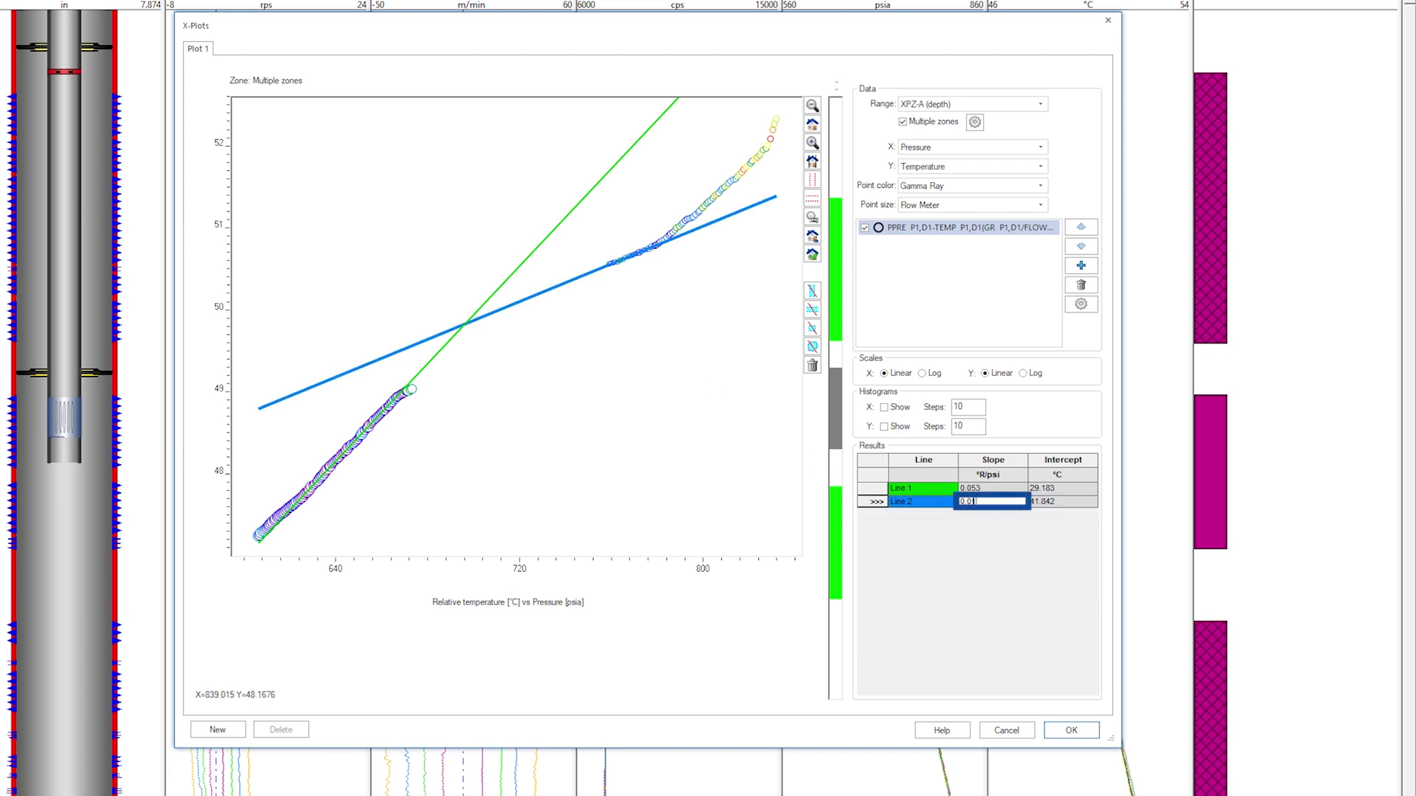
pyautogui.write('4')
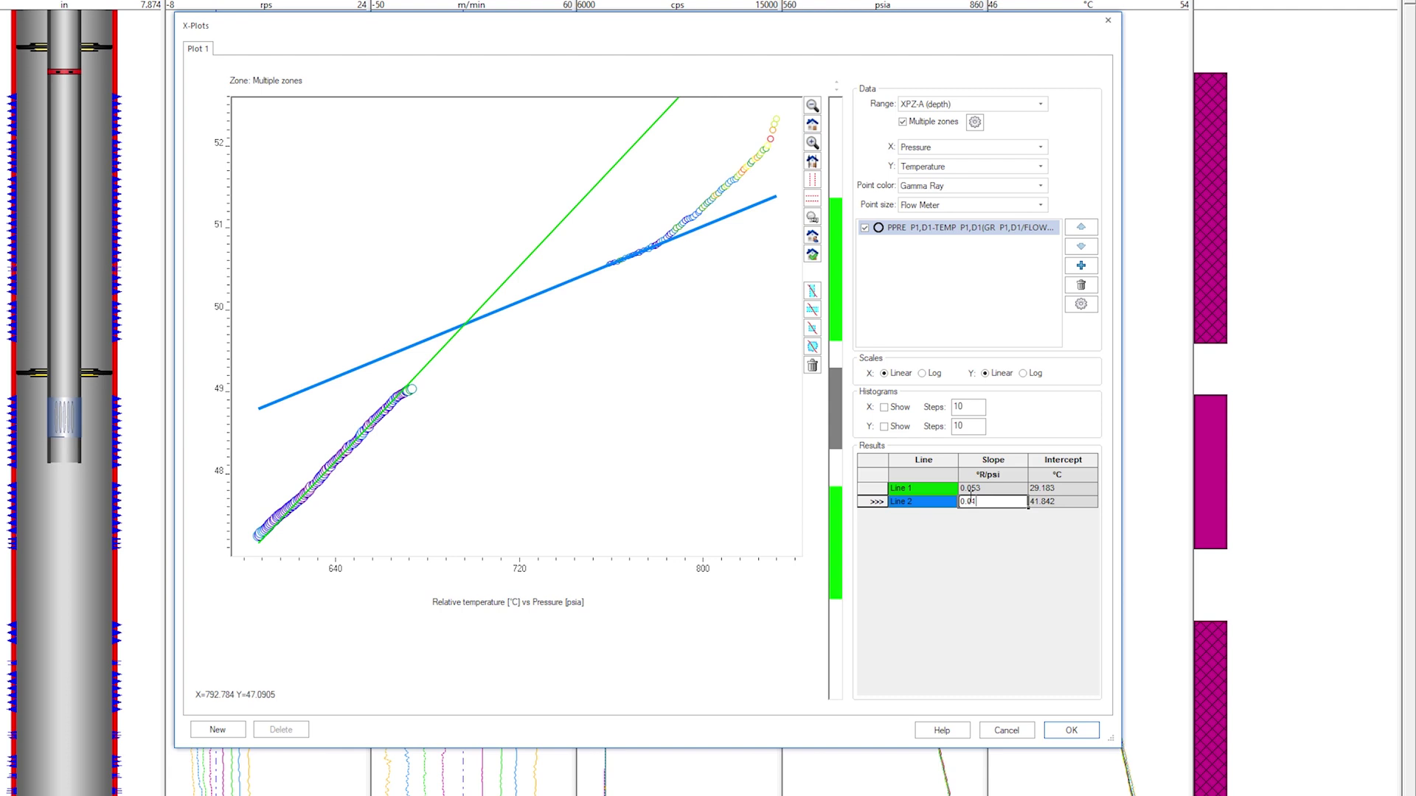
# - Show the pressure and temperature histograms, using 20 bins for temperature
pyautogui.click(885, 408)
pyautogui.write('1')
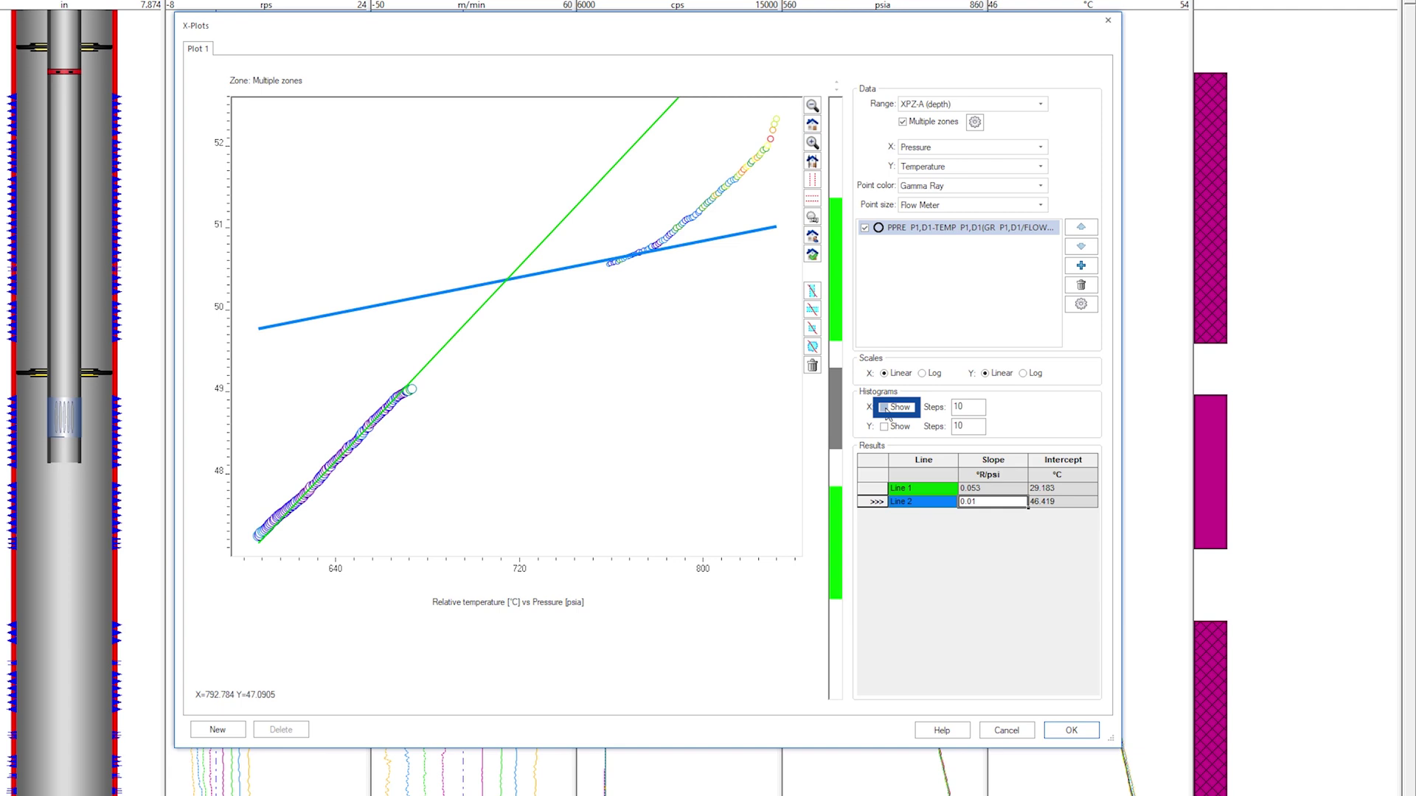
pyautogui.click(886, 426)
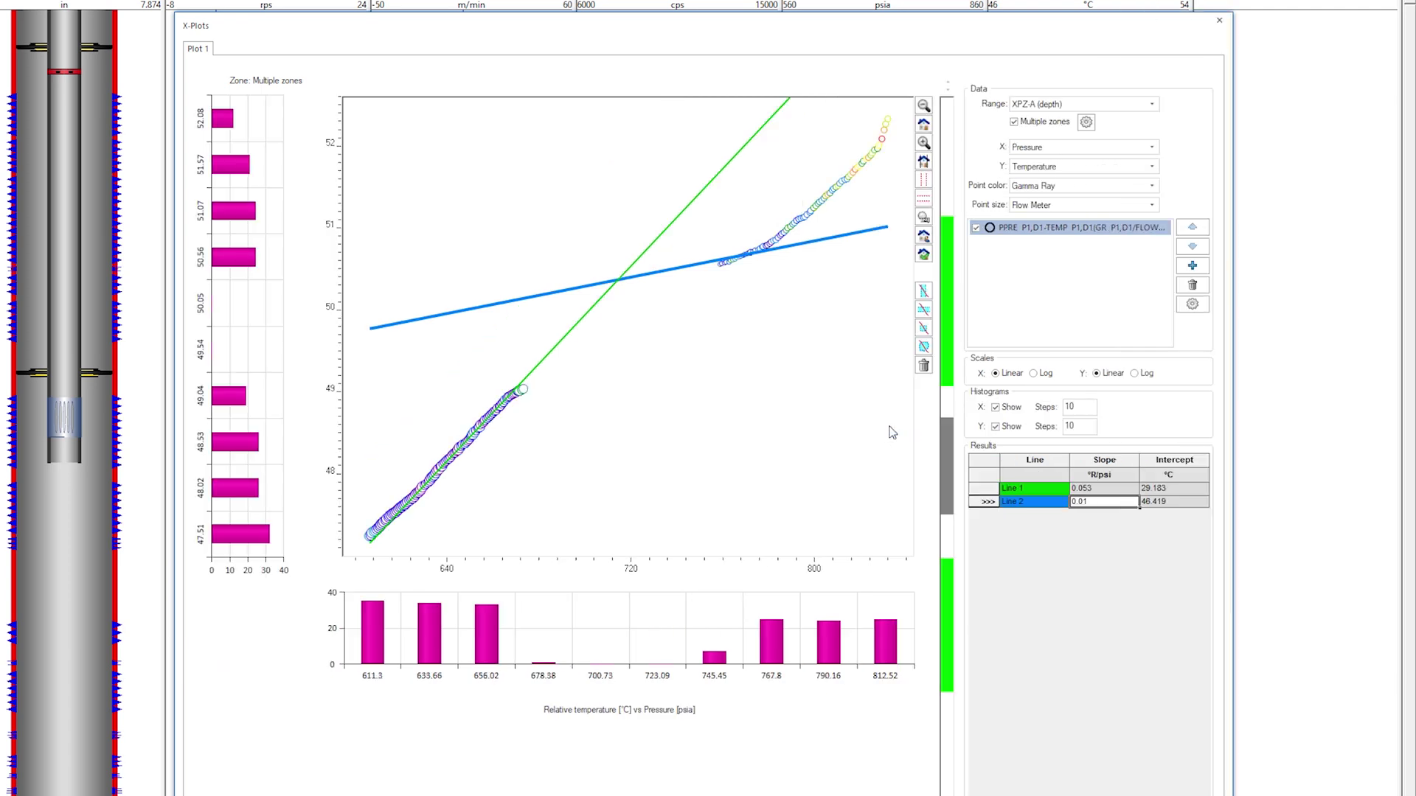
pyautogui.press('Tab')
pyautogui.write('20')
pyautogui.press('Tab')
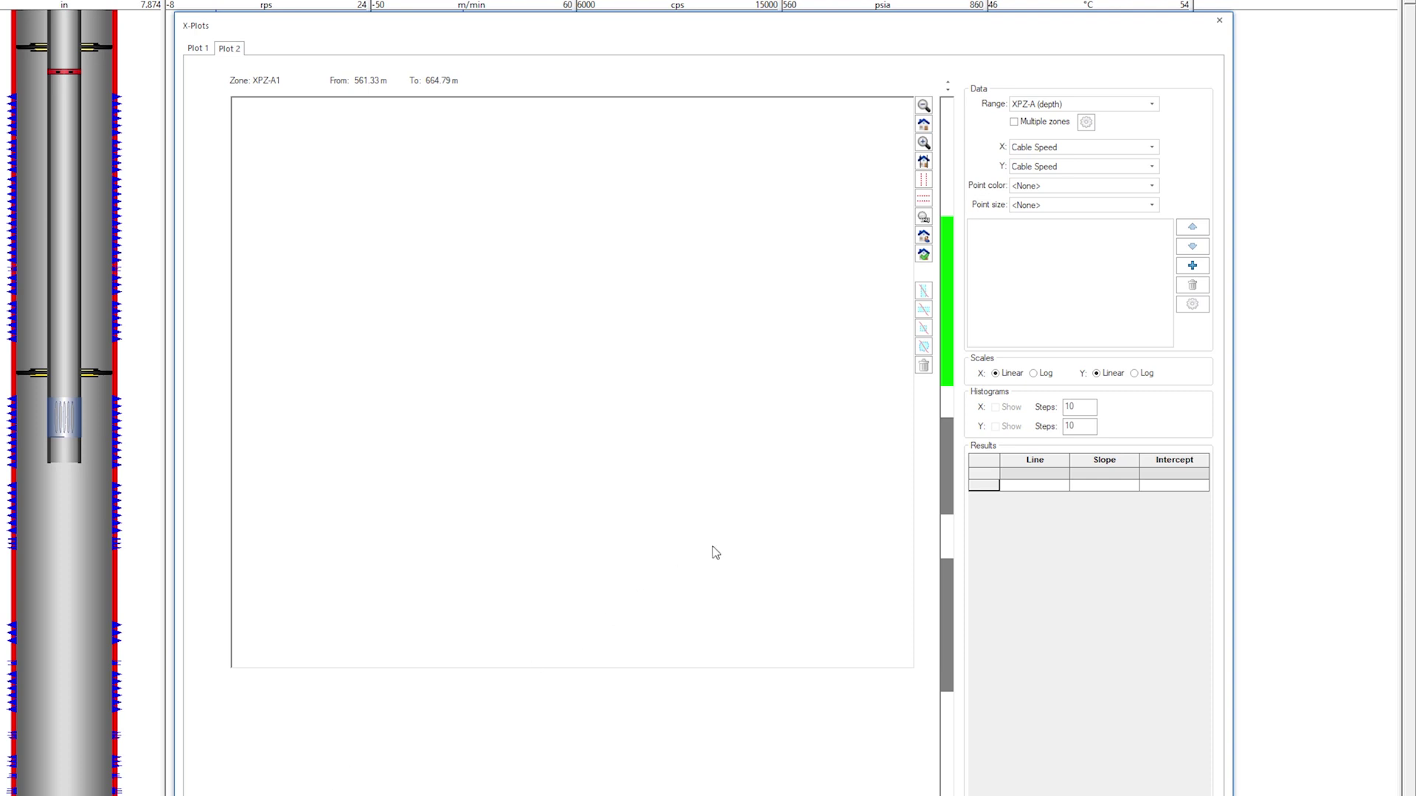
# - Set Plot 2 to Gamma Ray on X and Flow Meter on Y, and add a series
pyautogui.click(1147, 152)
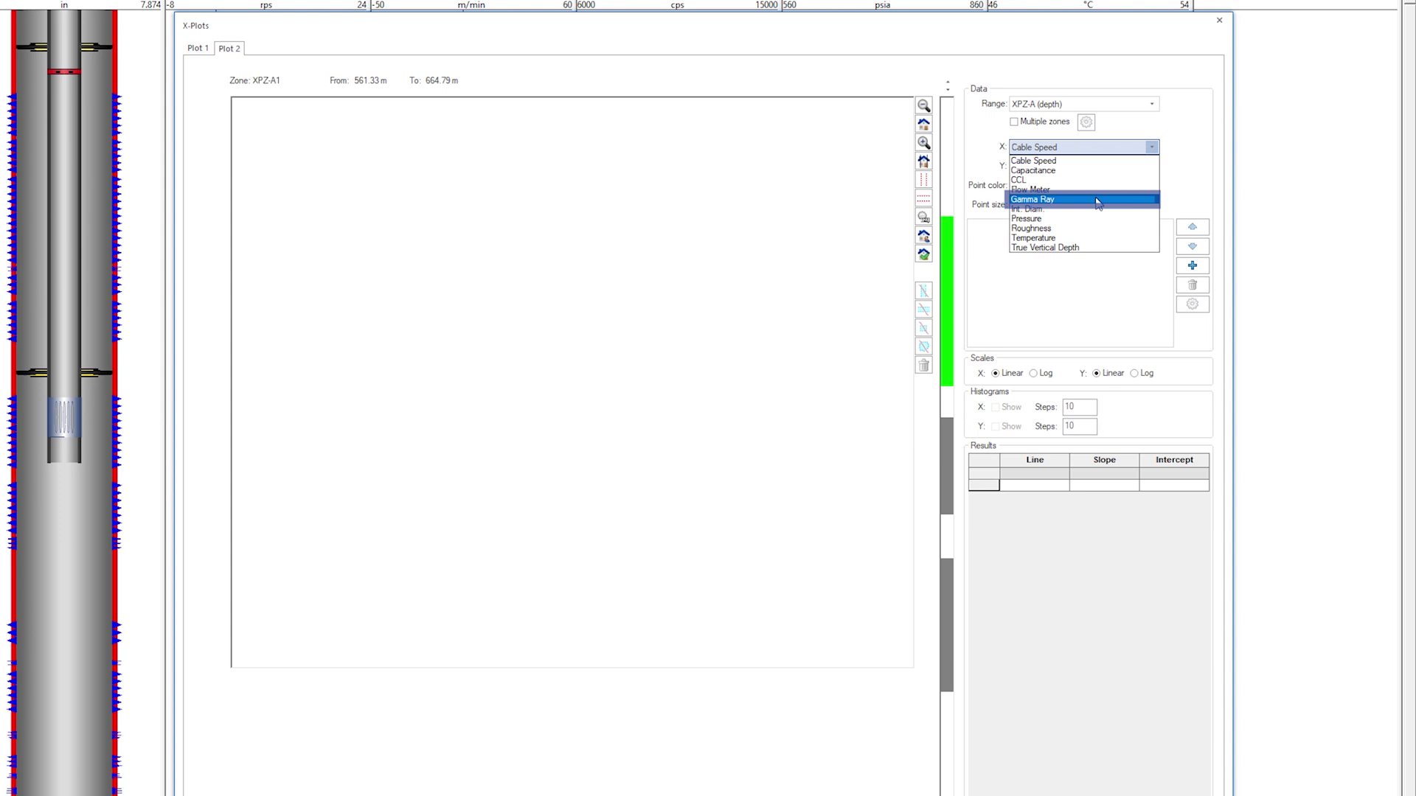
pyautogui.click(1095, 199)
pyautogui.click(1152, 167)
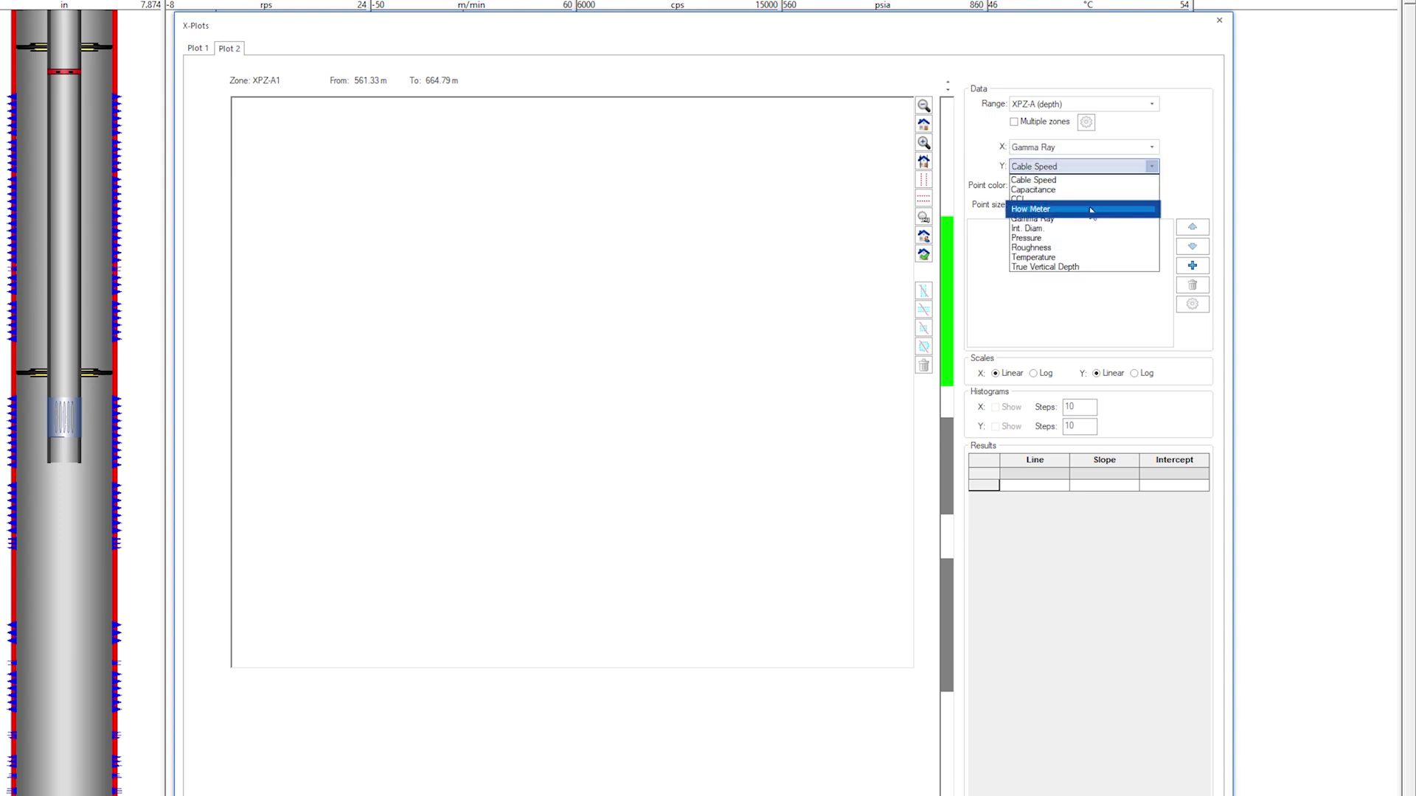
pyautogui.click(1034, 208)
pyautogui.click(1193, 266)
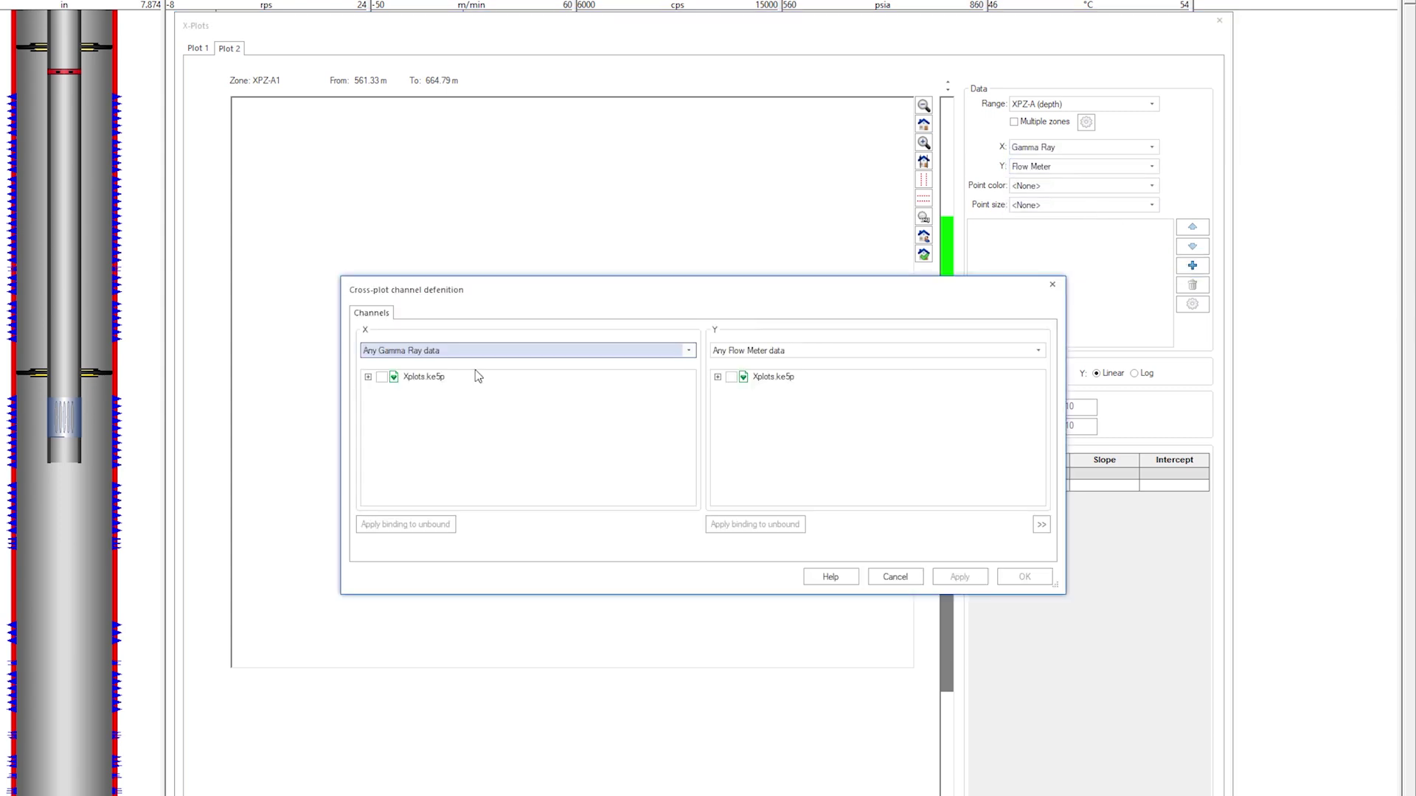
# - Bind the Down 1 pass to both the Gamma Ray and Flow Meter channels
pyautogui.click(368, 378)
pyautogui.click(380, 401)
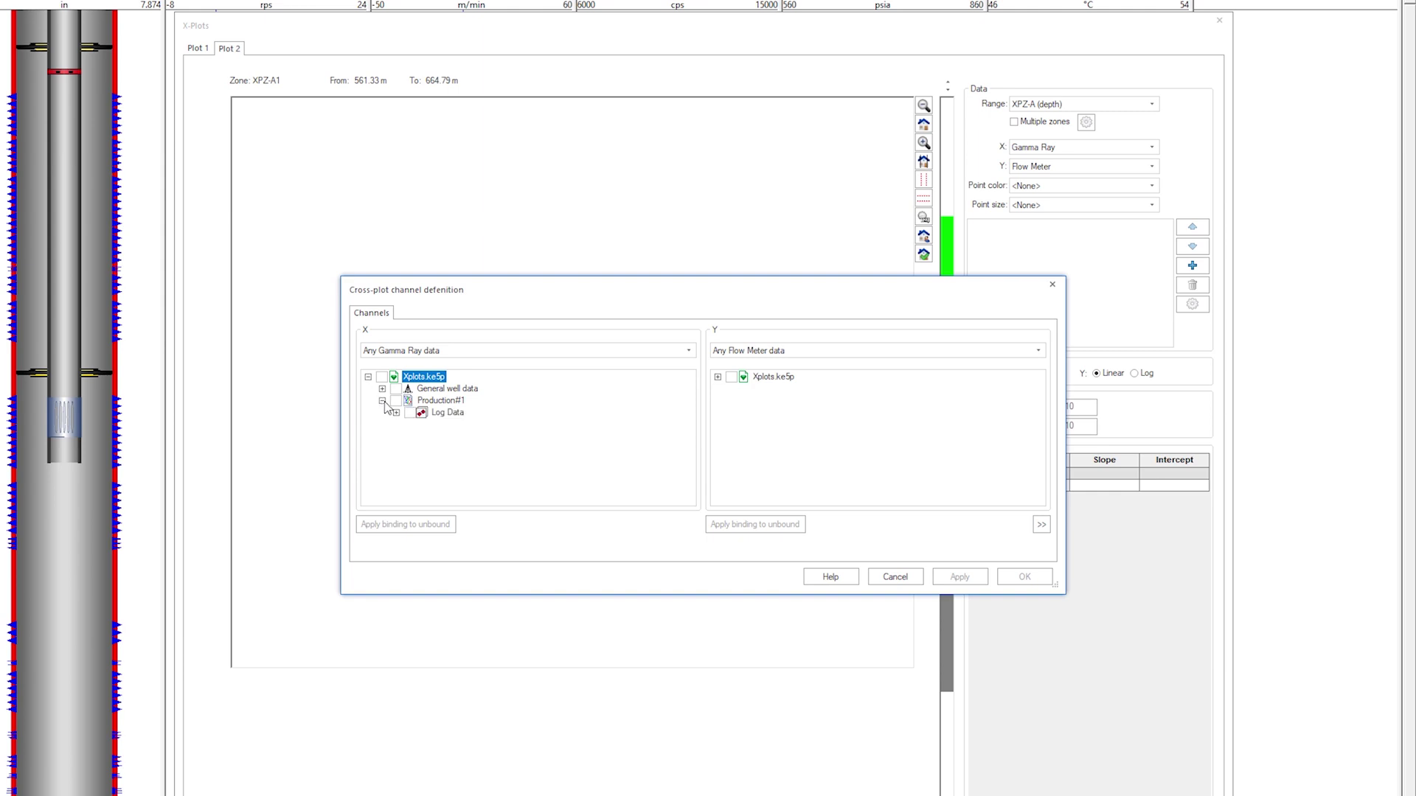
pyautogui.click(424, 459)
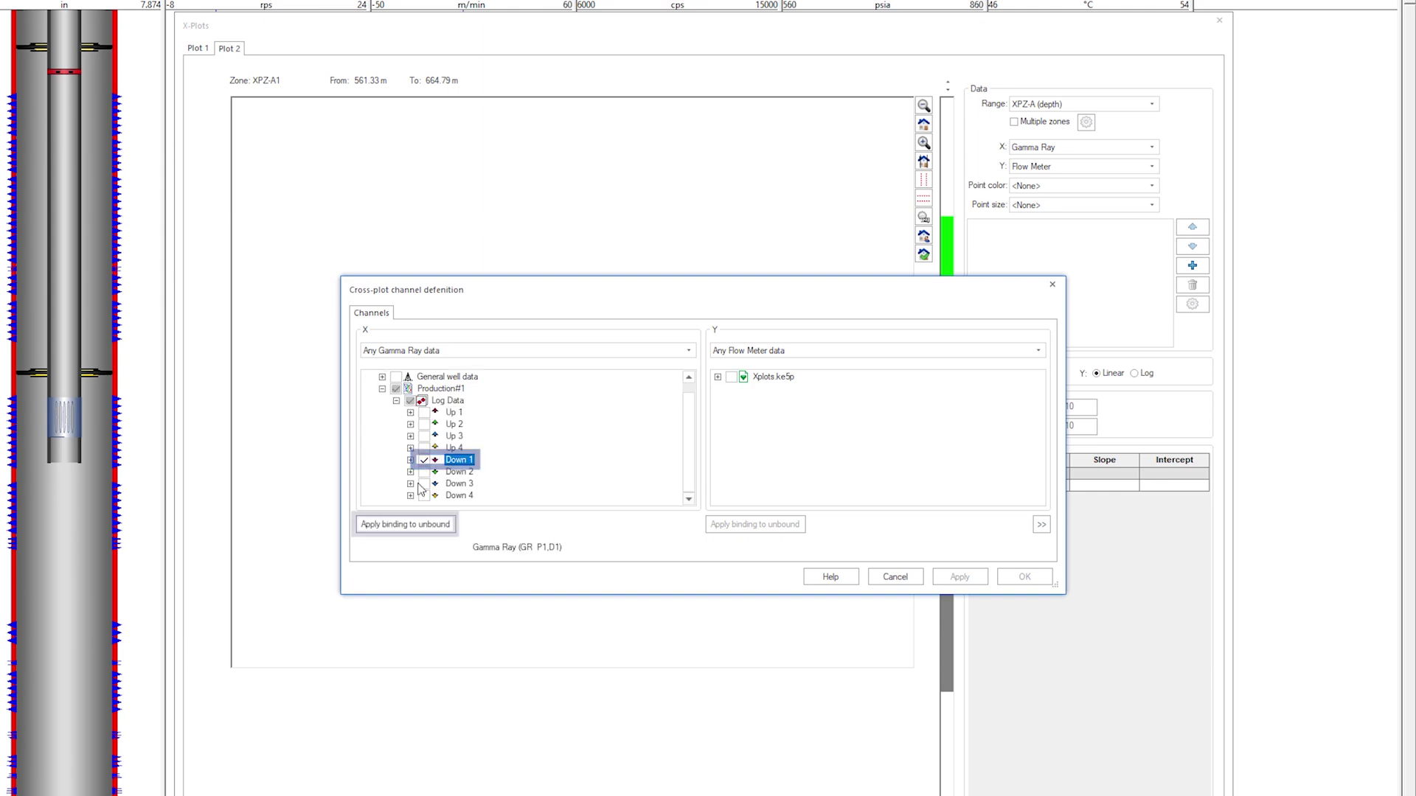
pyautogui.click(407, 524)
# - Repeat the series on all logged passes and plot them
pyautogui.click(419, 313)
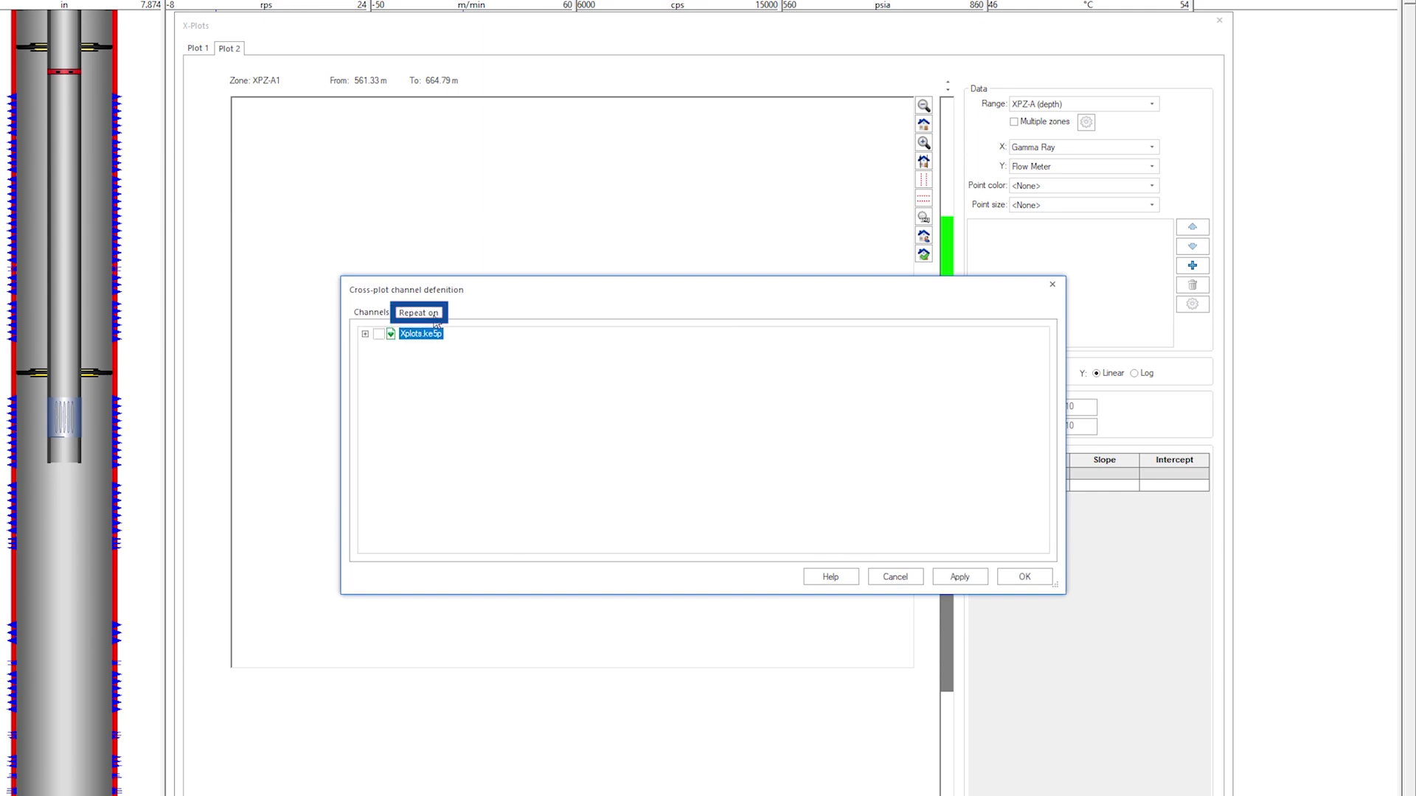
pyautogui.click(365, 333)
pyautogui.click(393, 358)
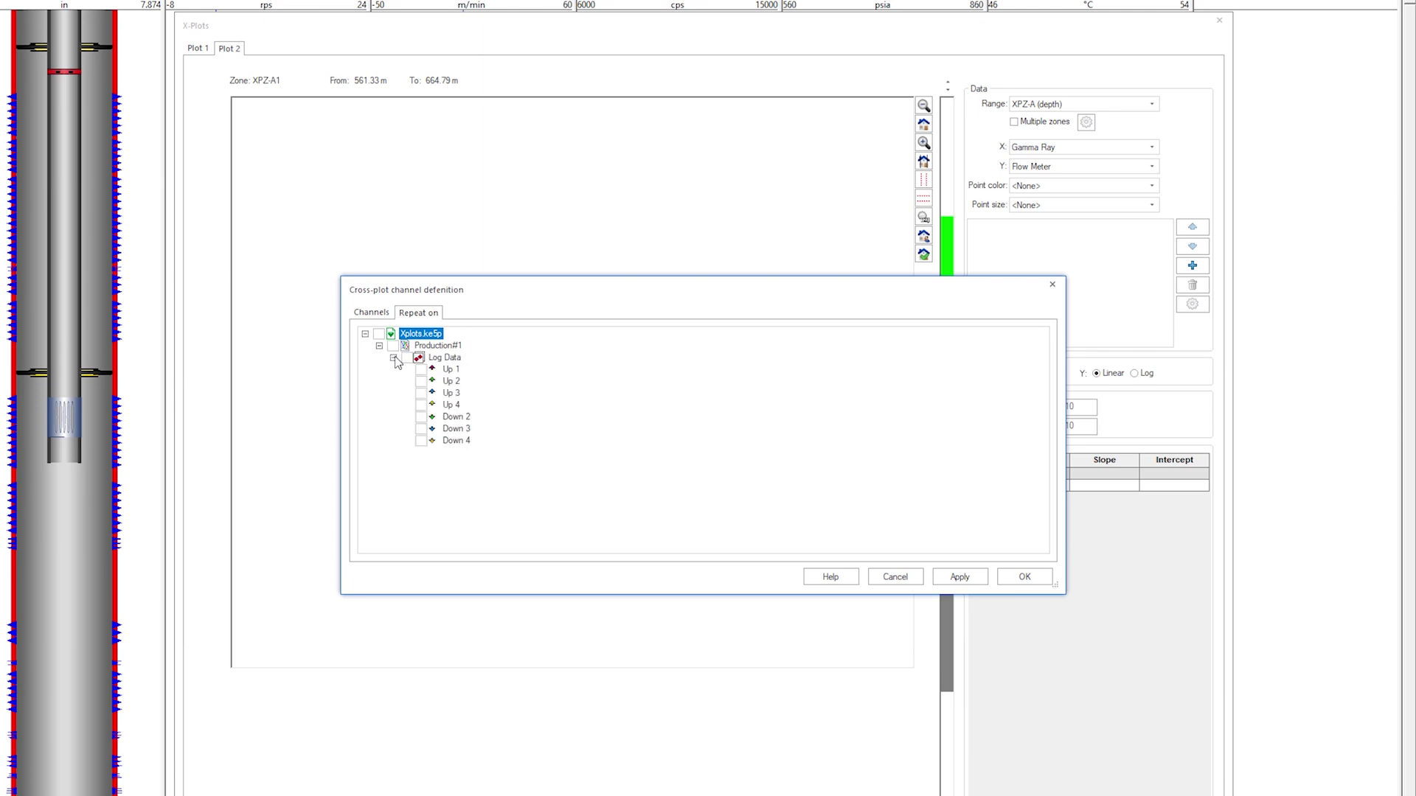
pyautogui.click(1021, 576)
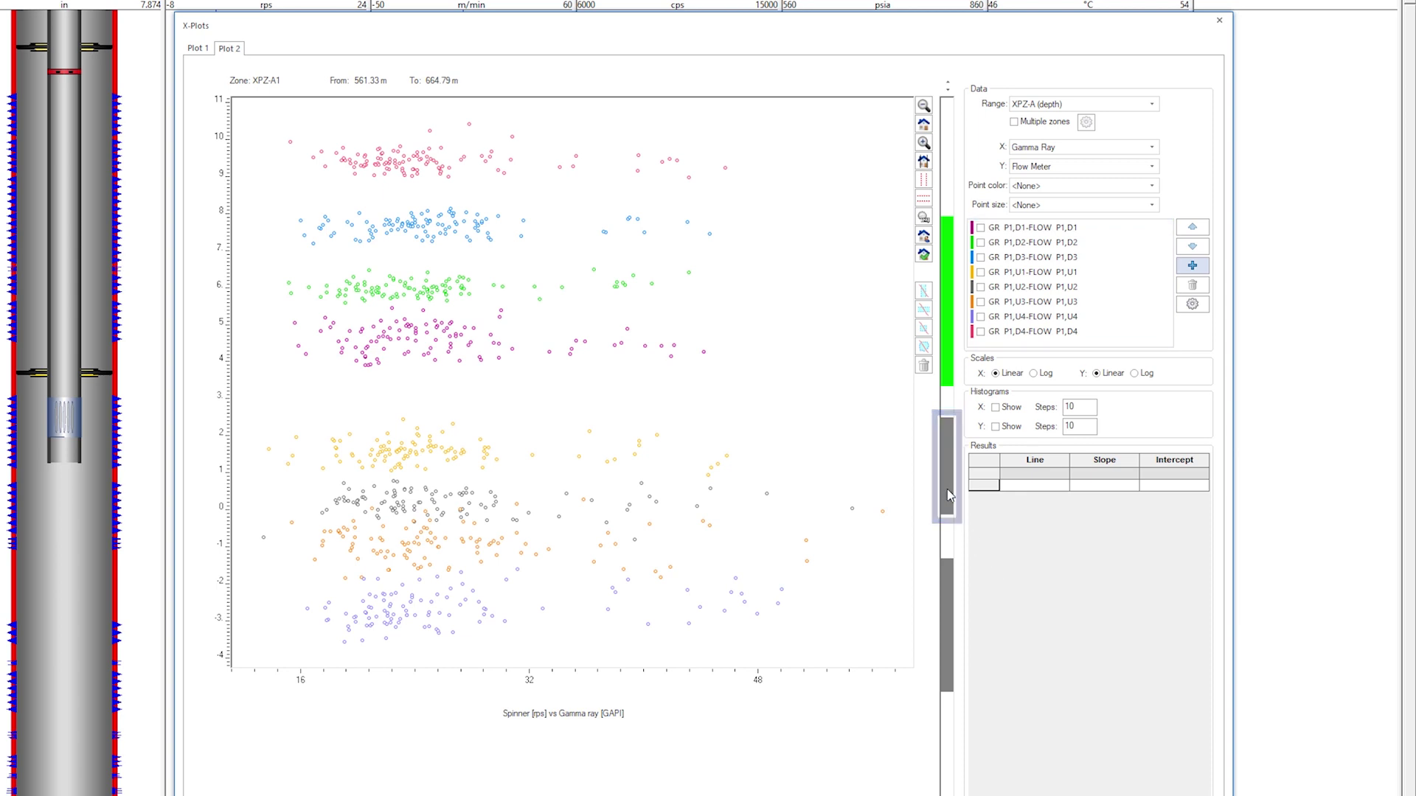
# - Step Plot 2 through zones XPZ-A2 and XPZ-A3, toggling Multiple zones on then off
pyautogui.click(948, 465)
pyautogui.click(948, 587)
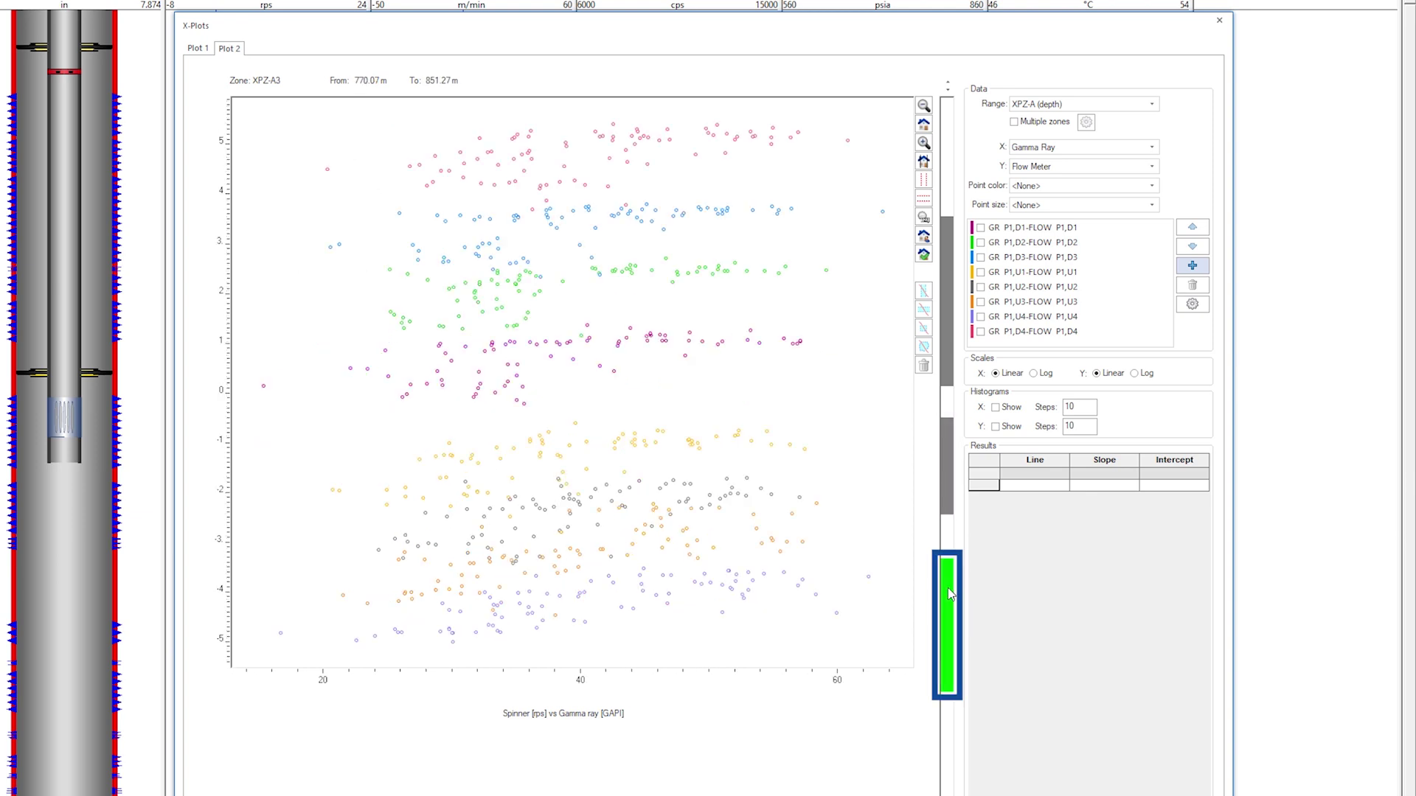
pyautogui.click(1014, 122)
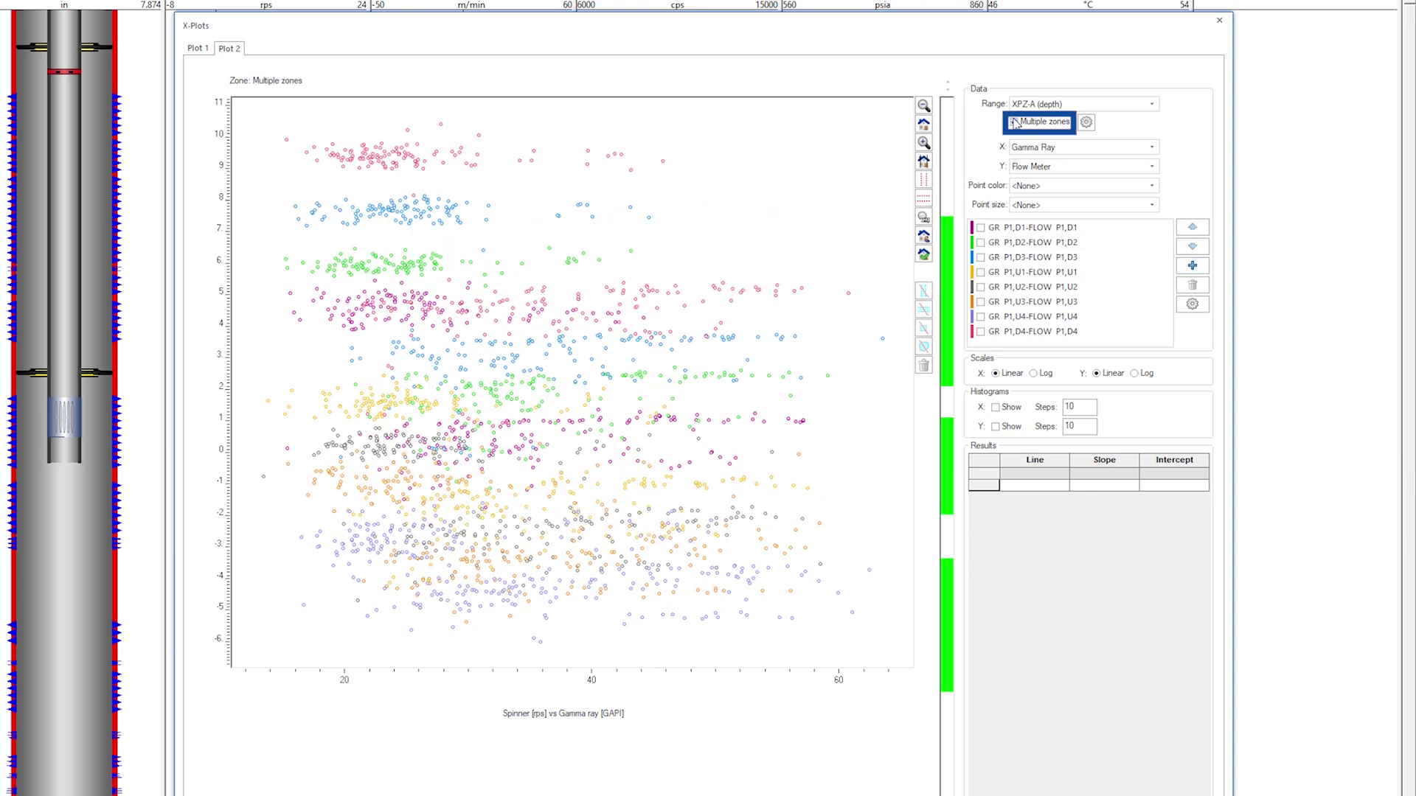
pyautogui.click(1015, 122)
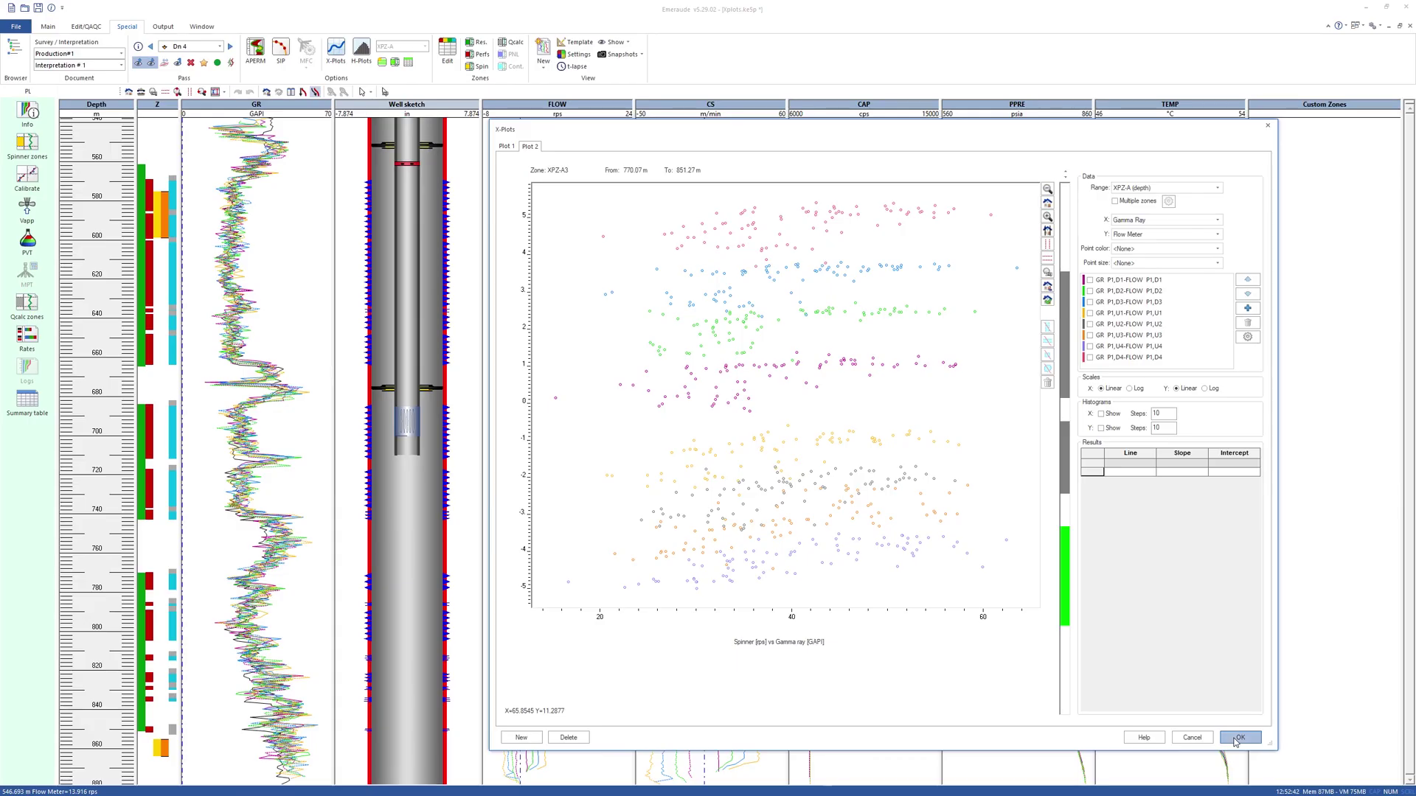
# - Close the cross-plot window and browse Custom-plots > Cross-plots to Plot 1's curves and XPZ-A zones
pyautogui.click(1327, 736)
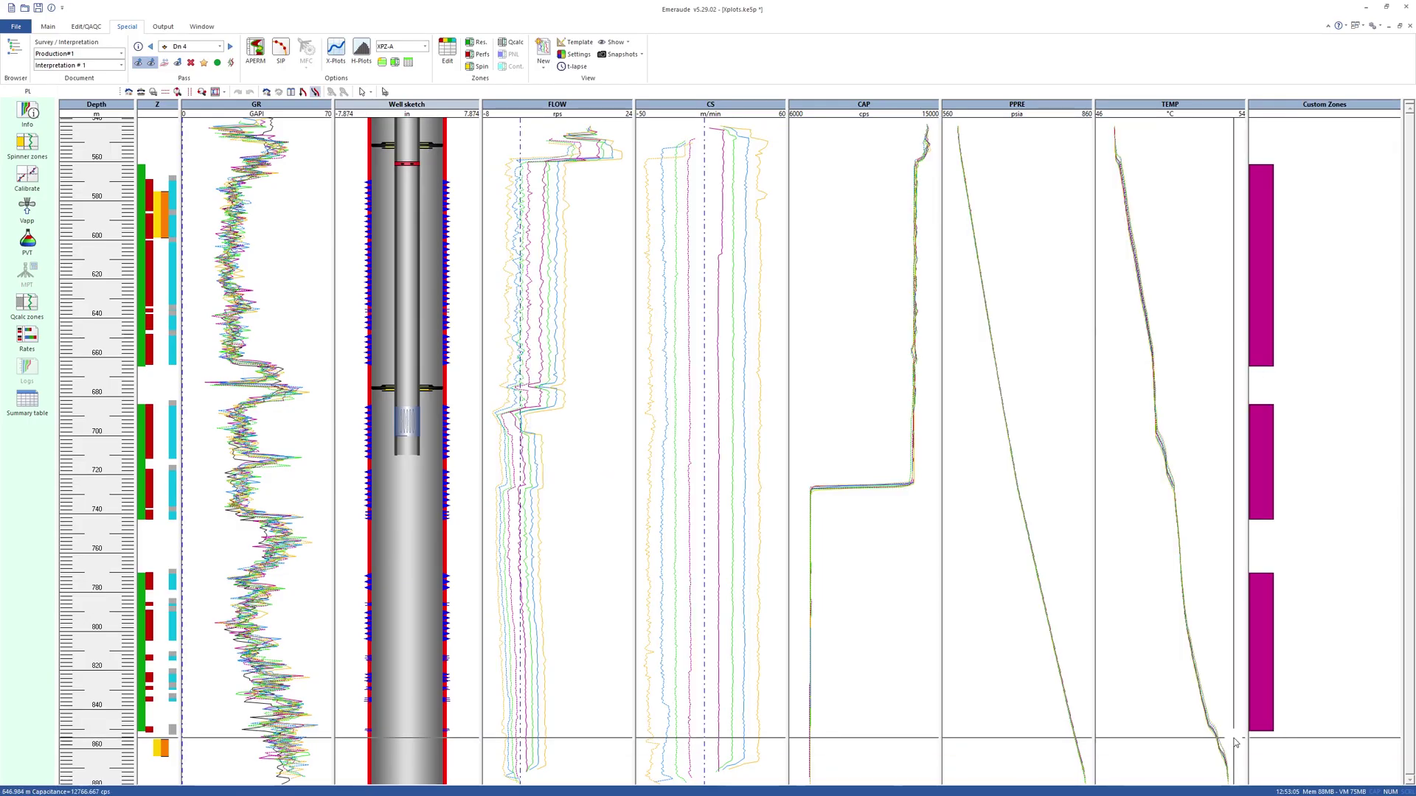
pyautogui.click(15, 50)
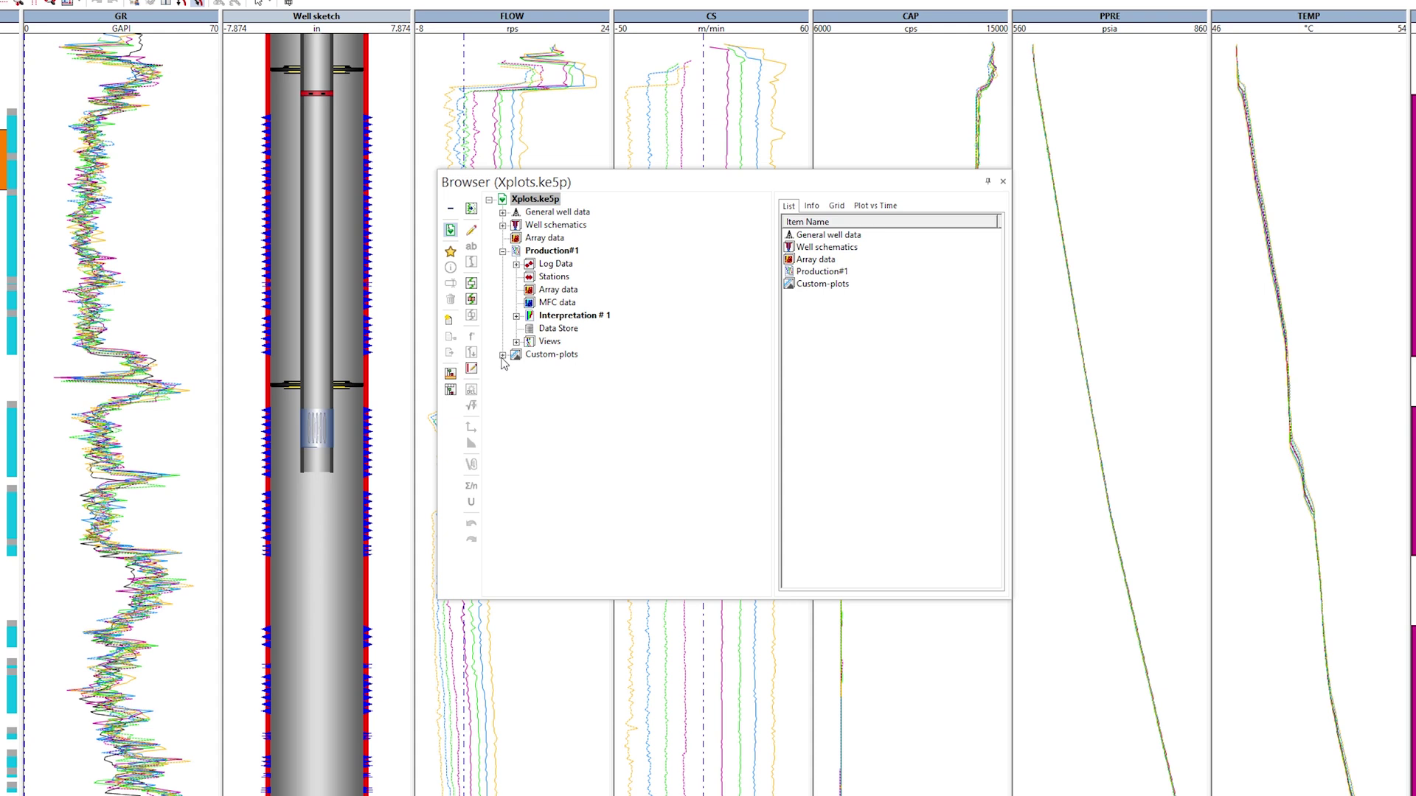
pyautogui.click(503, 355)
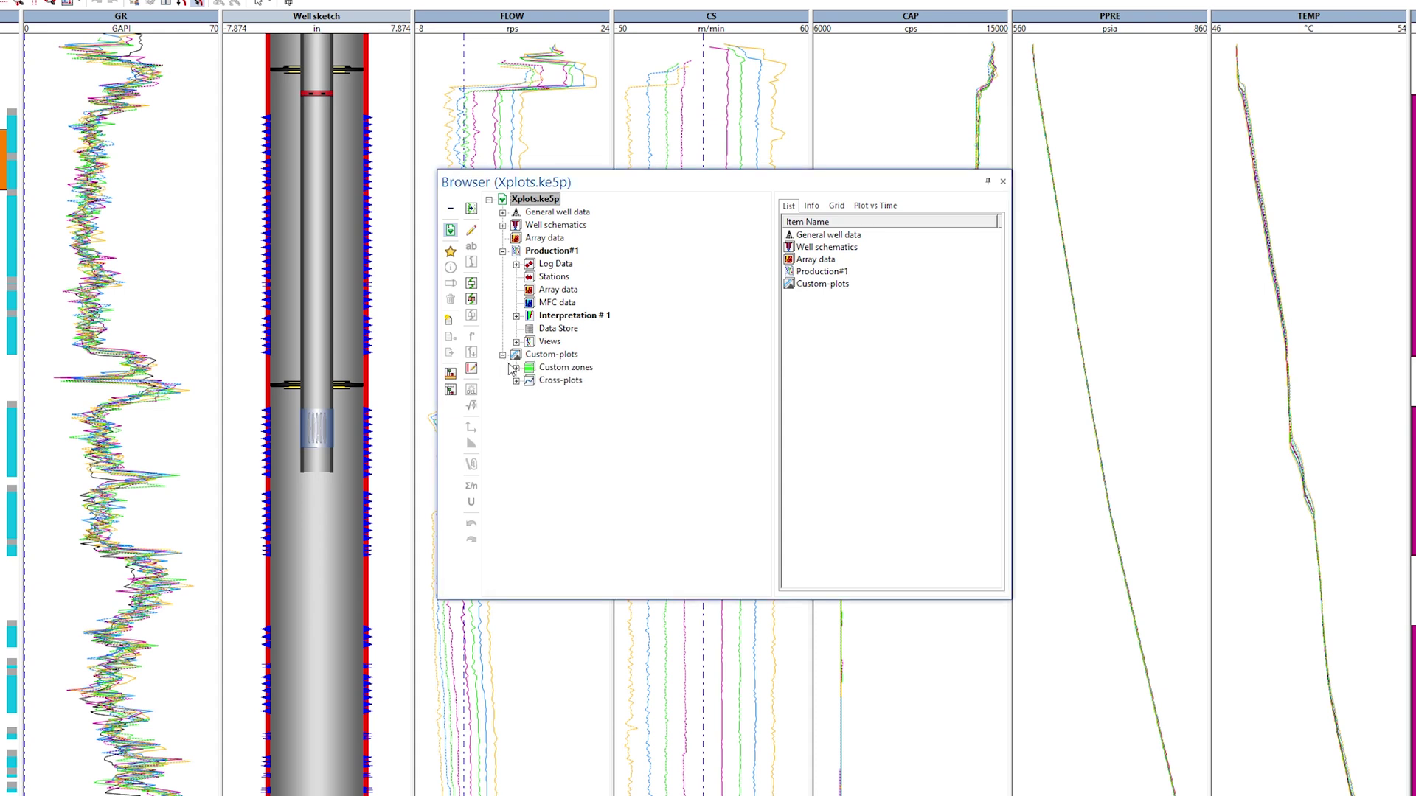
pyautogui.click(515, 380)
pyautogui.click(544, 406)
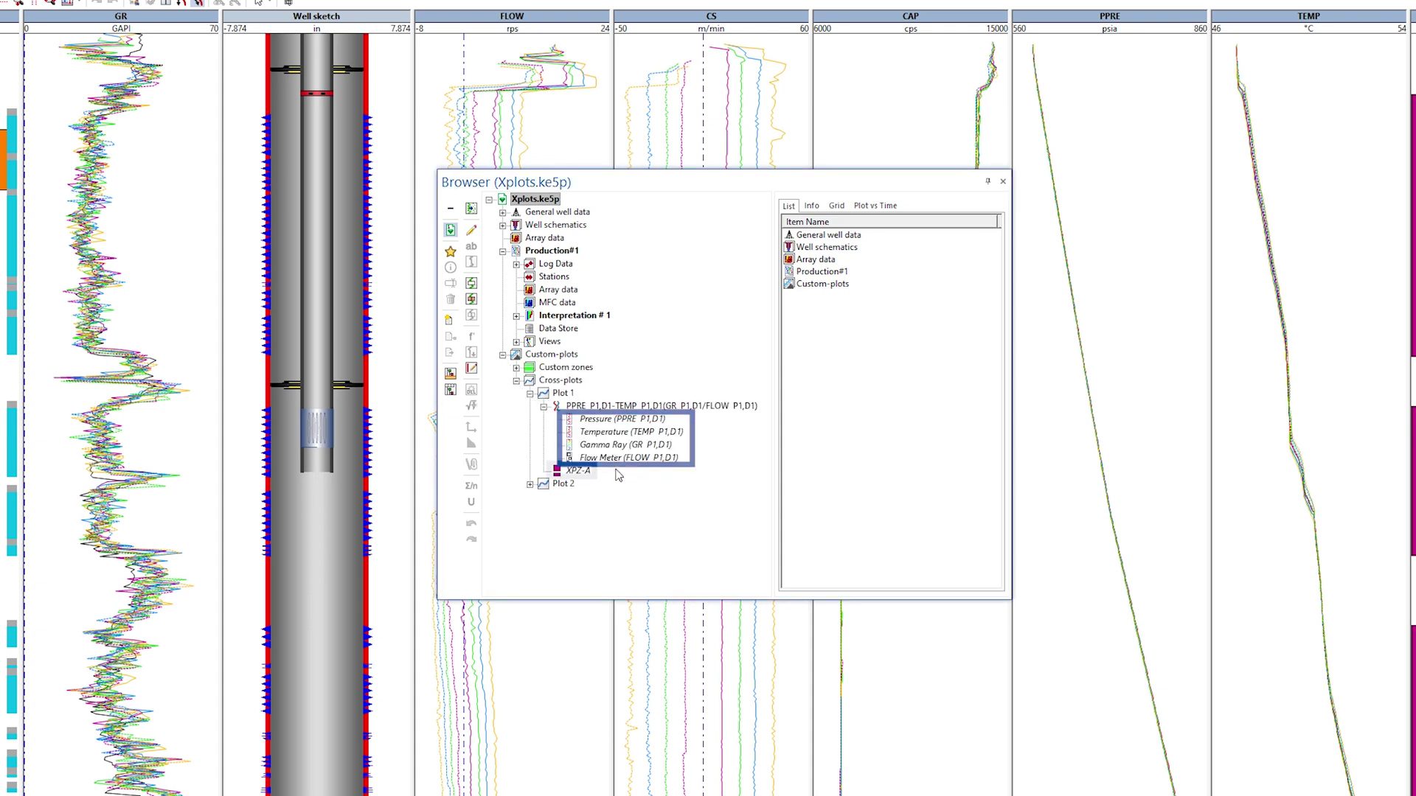
pyautogui.click(584, 471)
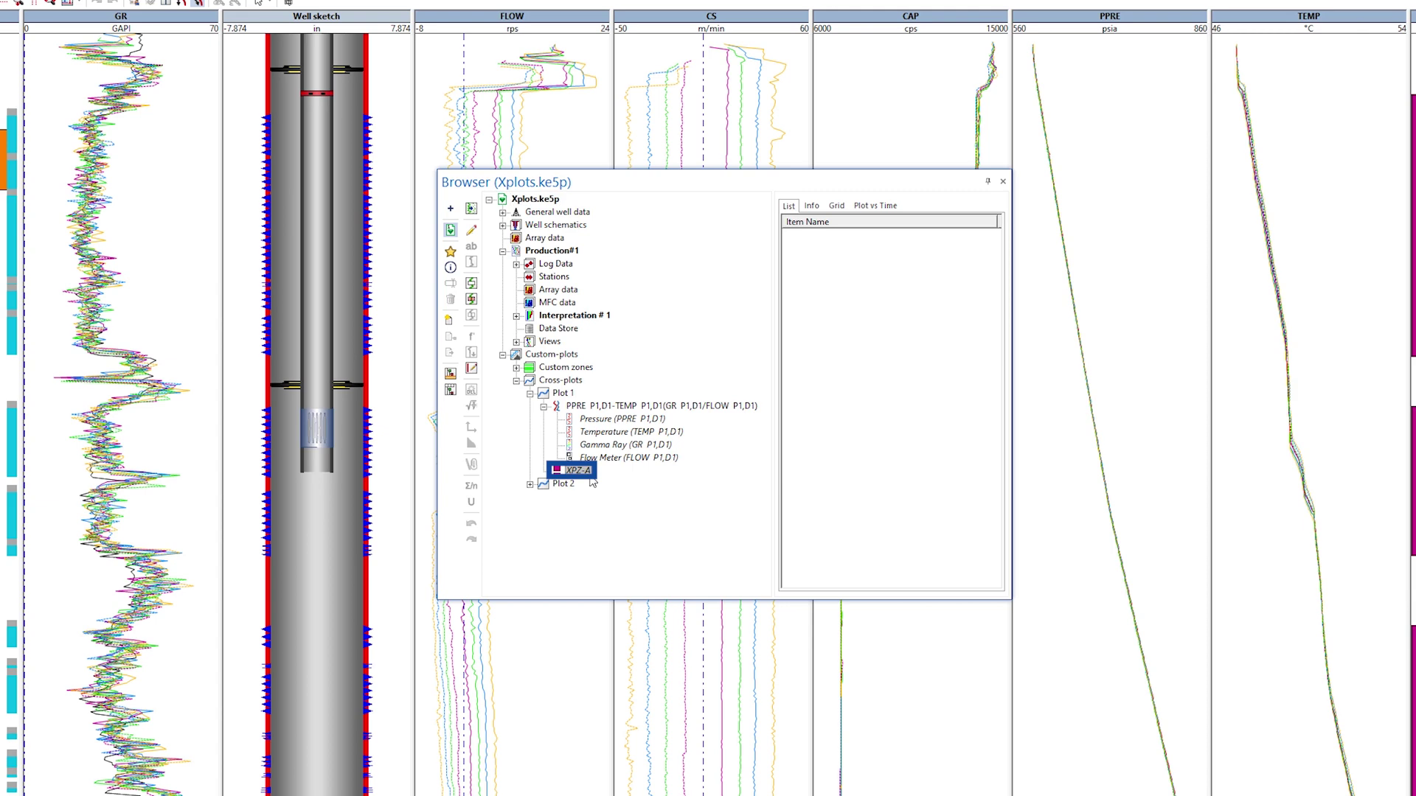
# - Close the project browser and add X-Plot to the Report Preview output list
pyautogui.click(1002, 180)
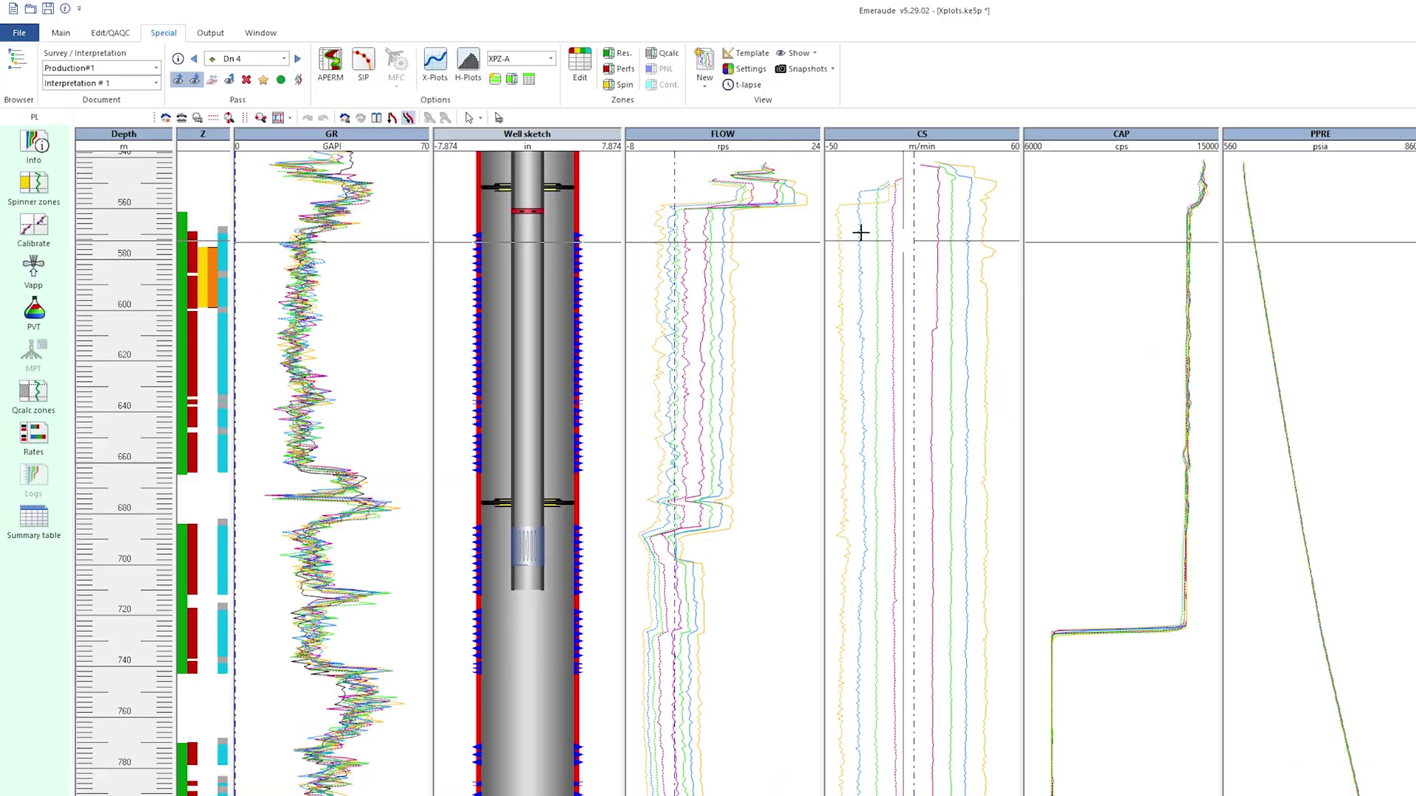
pyautogui.click(210, 33)
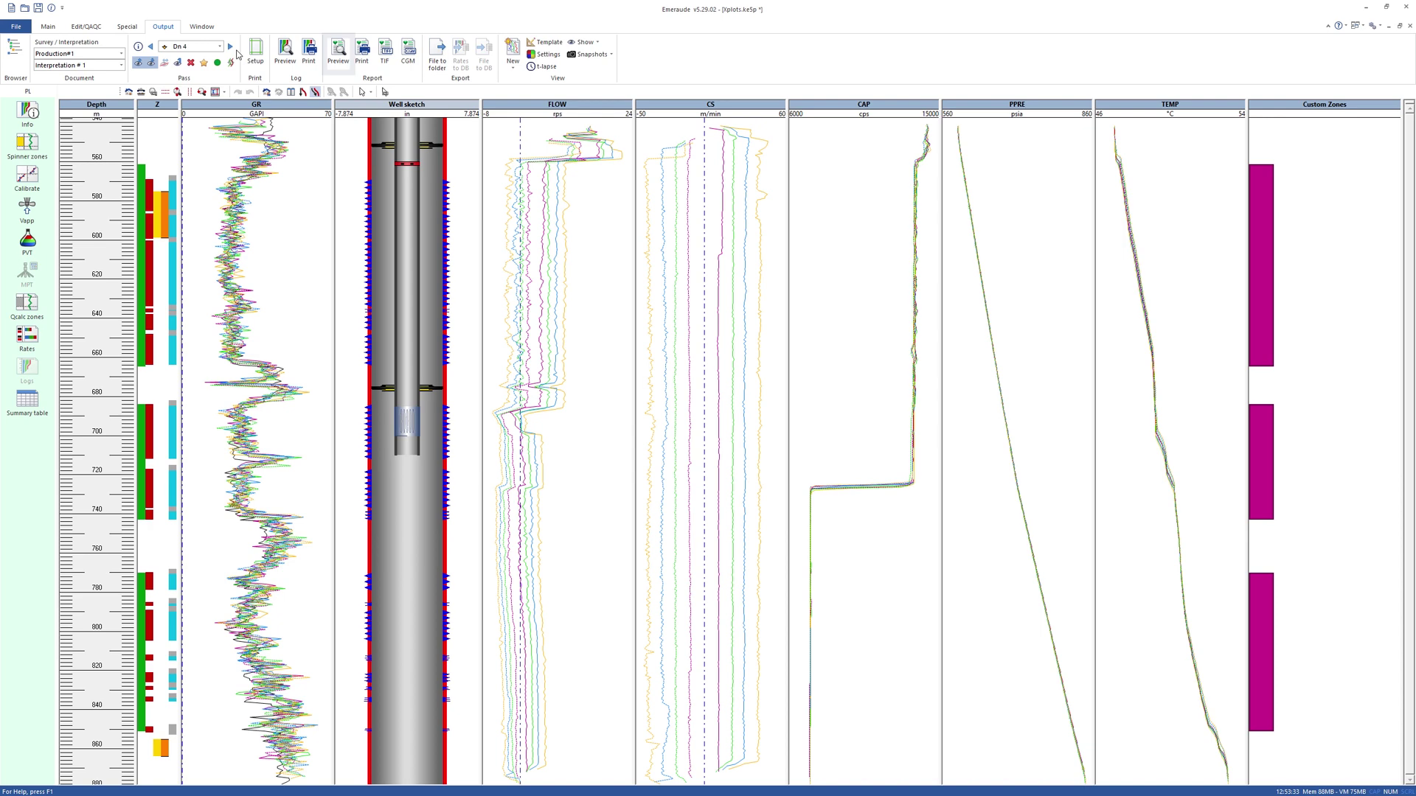
pyautogui.click(338, 51)
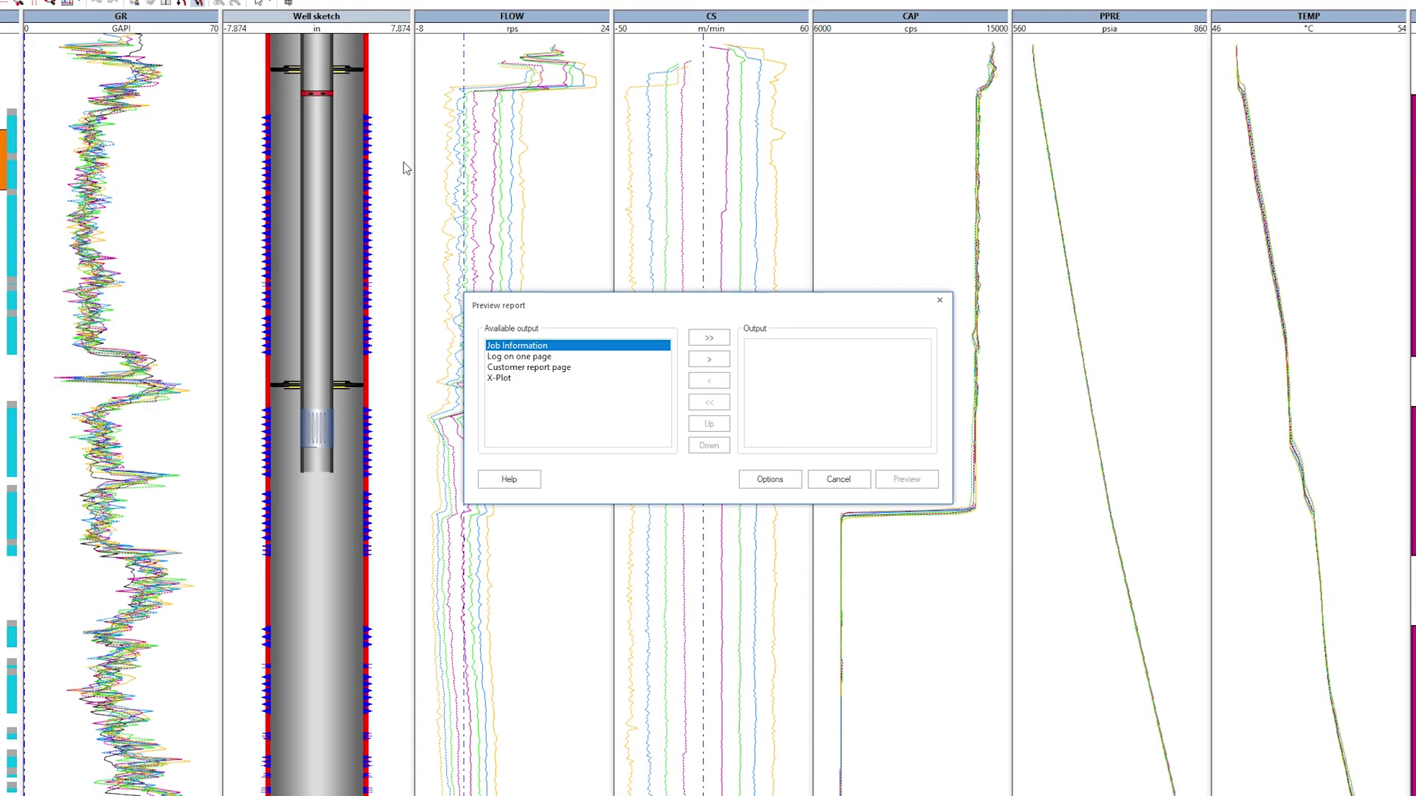
pyautogui.click(499, 378)
pyautogui.click(709, 360)
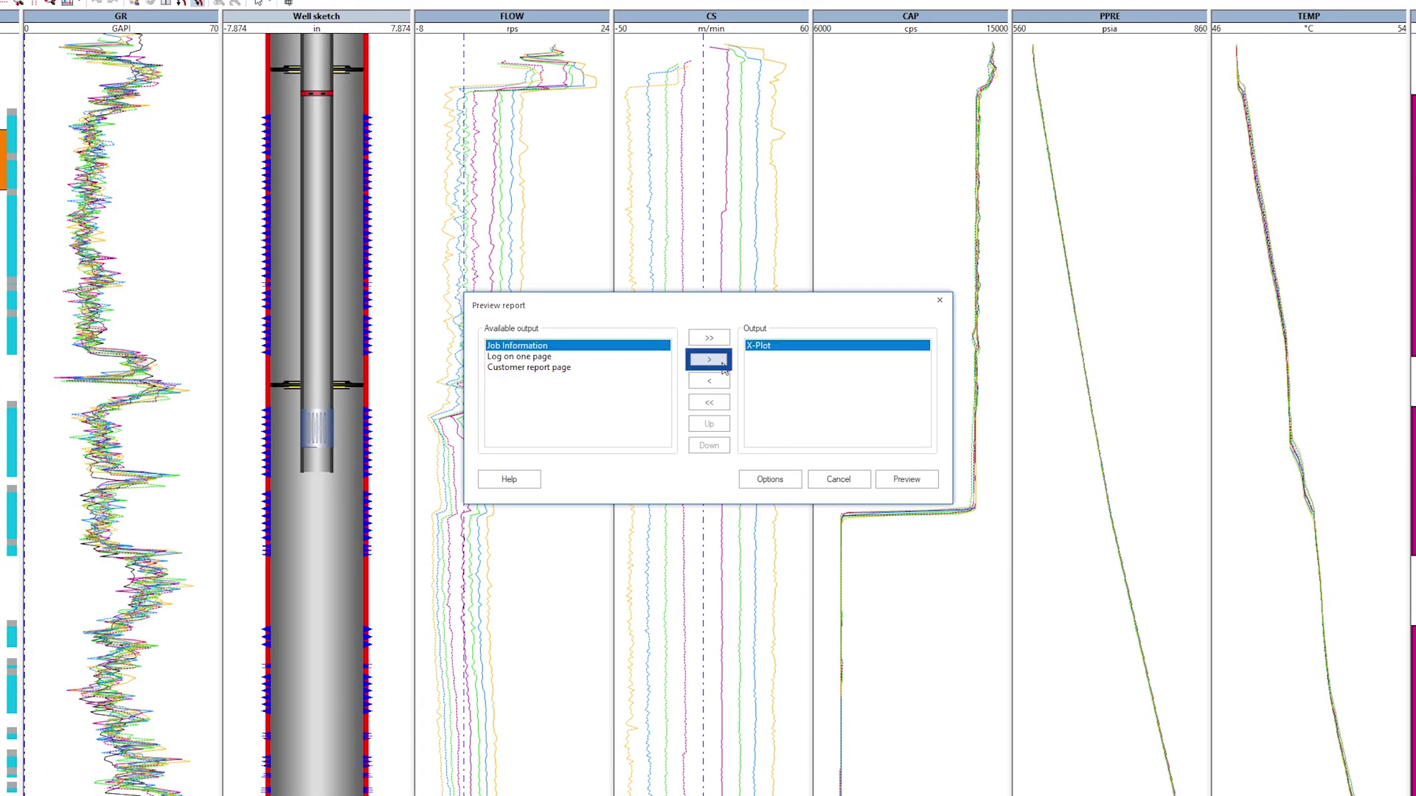
# - Preview the Plot 1 multiple-zones page, then close the print preview
pyautogui.click(891, 479)
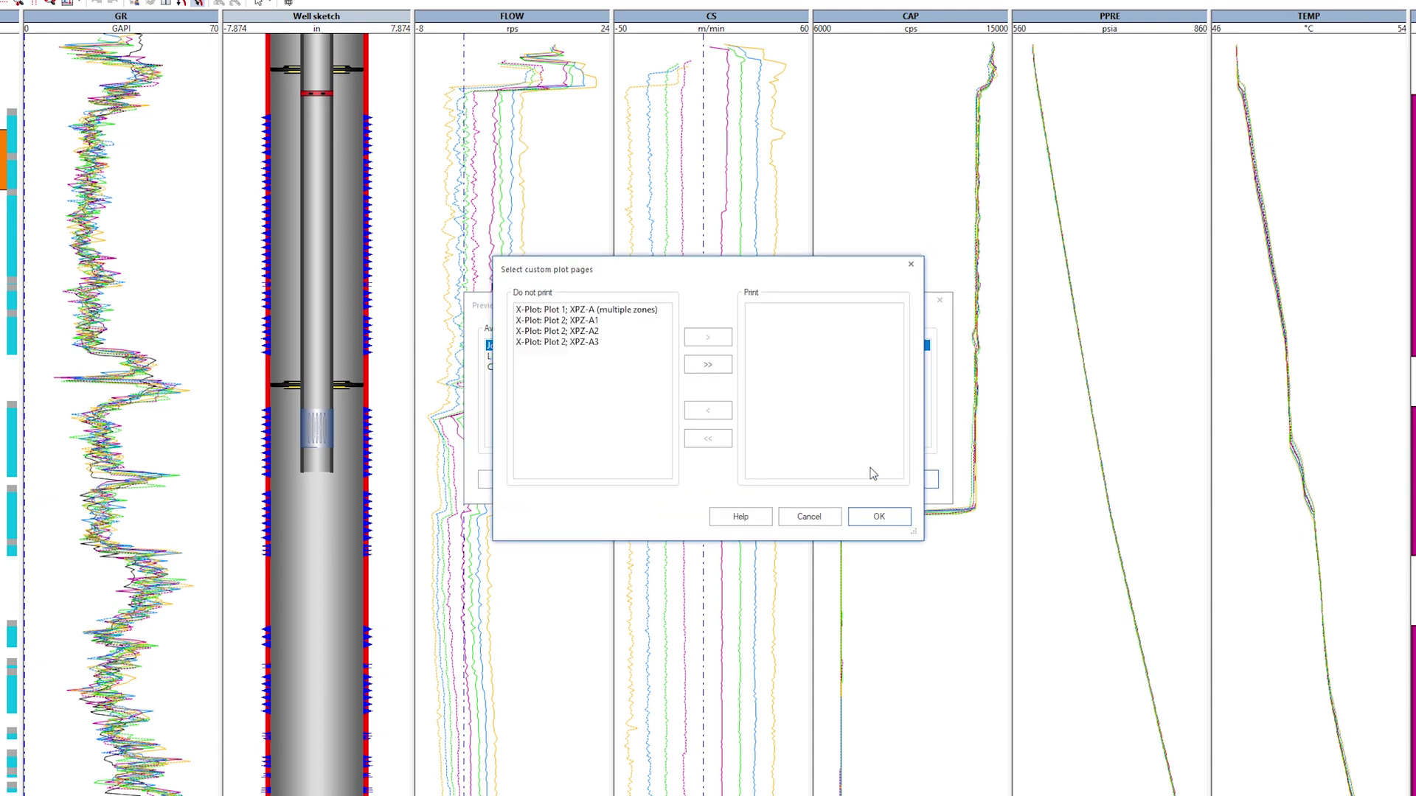
pyautogui.click(581, 310)
pyautogui.click(706, 337)
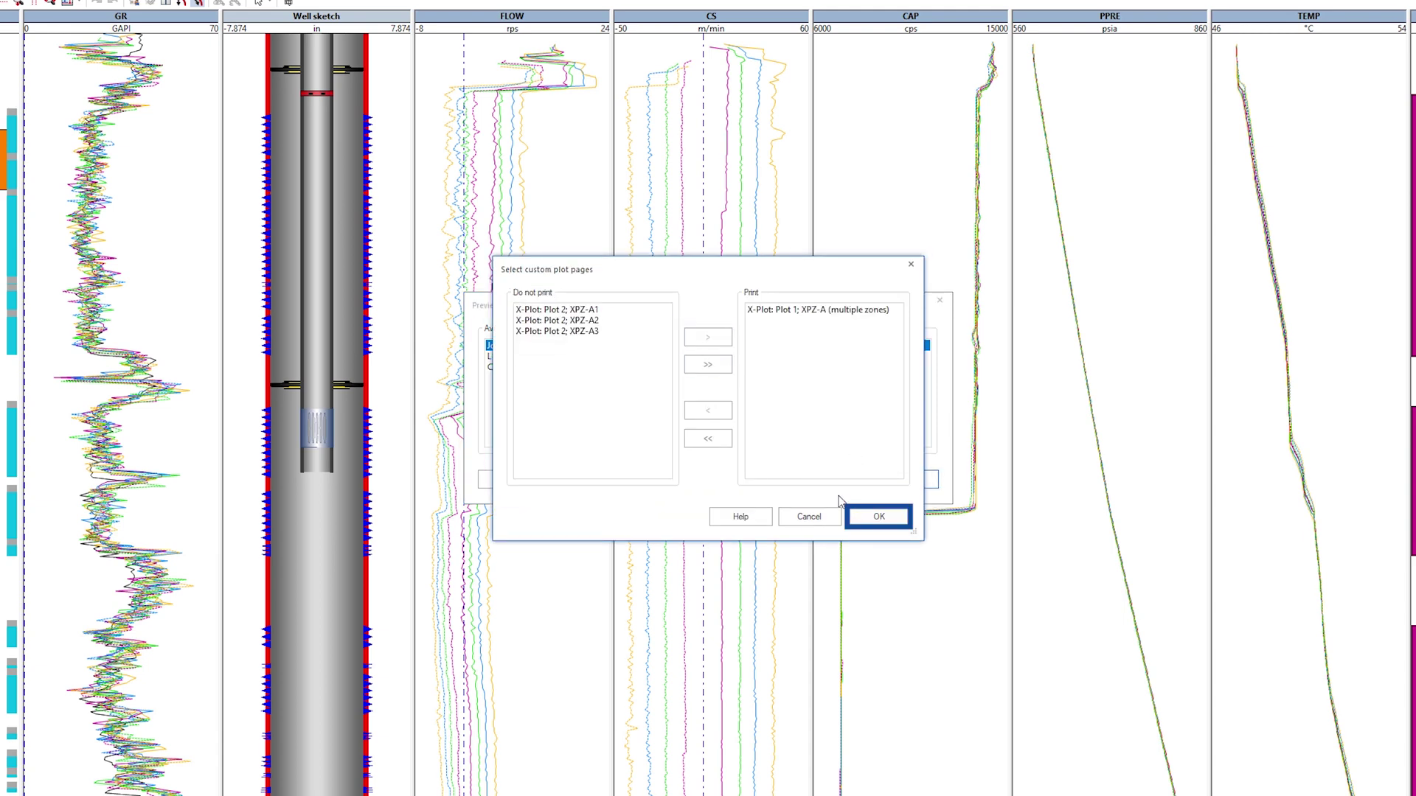
pyautogui.click(874, 517)
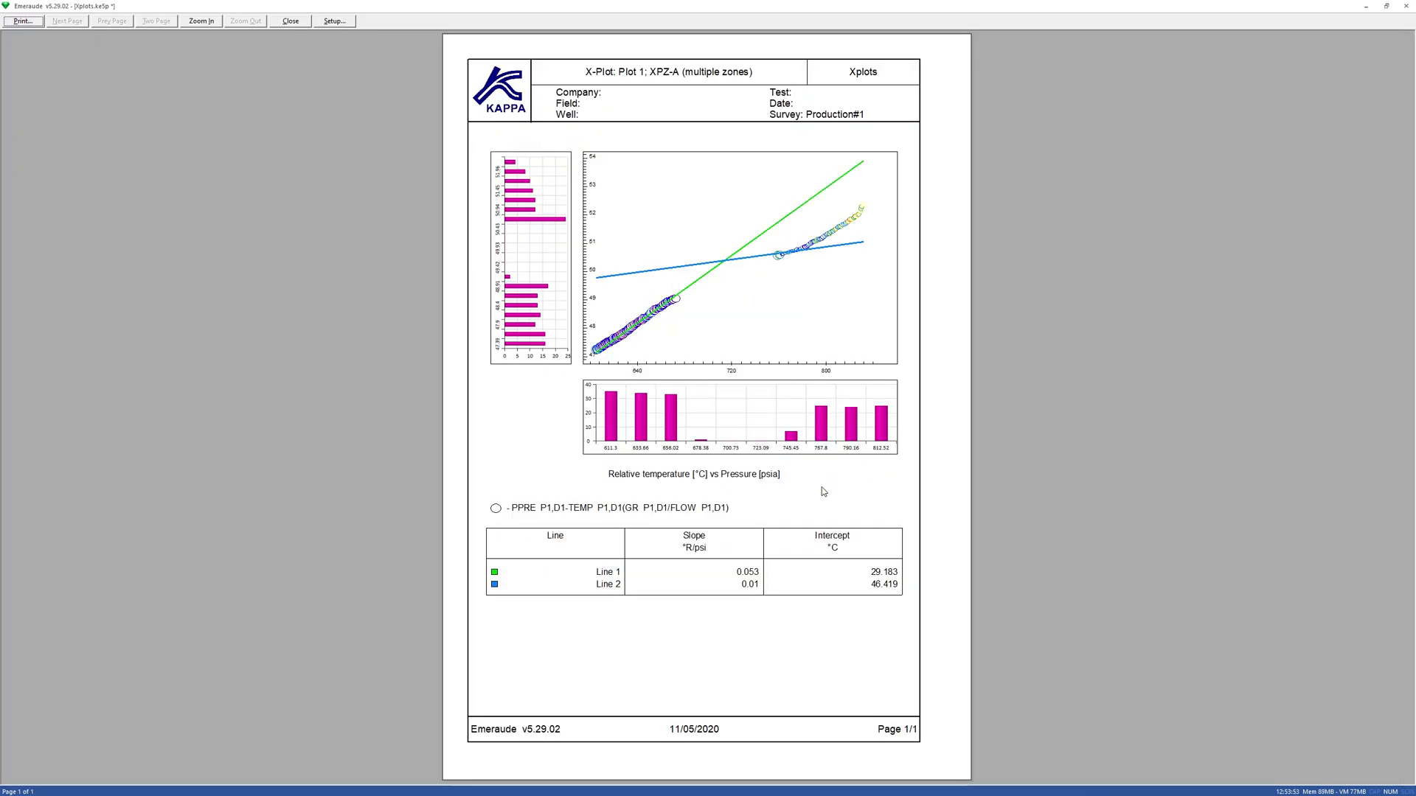
pyautogui.press('Escape')
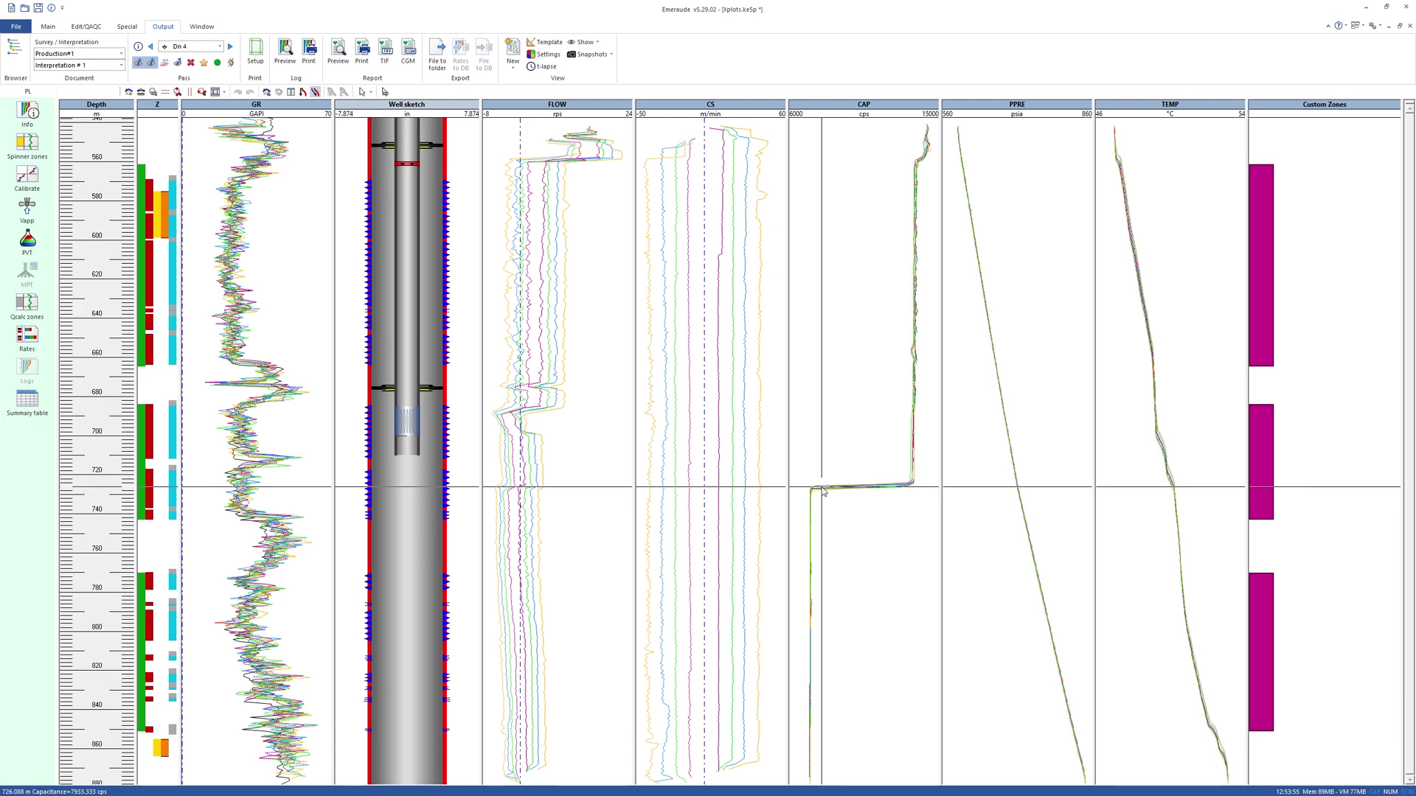